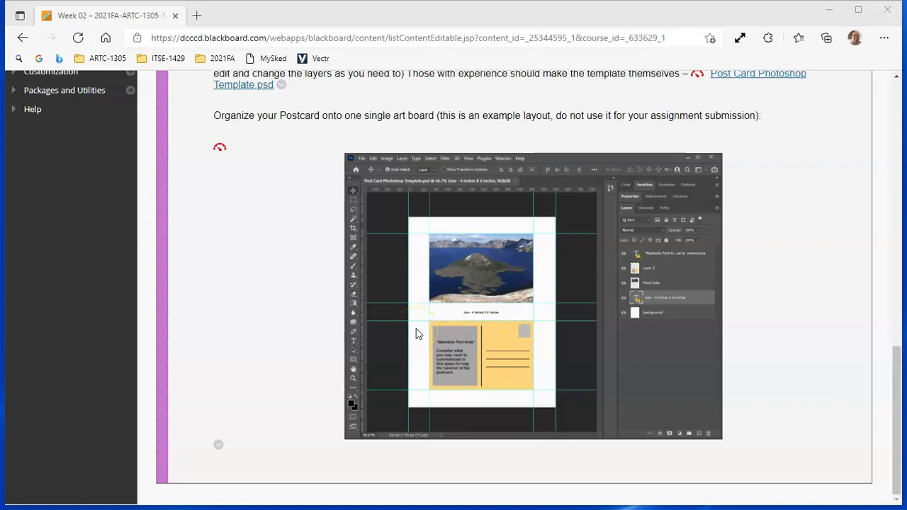
Step: Review the 02.1 Post Card Design assignment's size, color and resolution specifications and its example art board layout
{"action": "scroll", "coordinate": [514, 283], "scroll_direction": "up", "scroll_amount": 1}
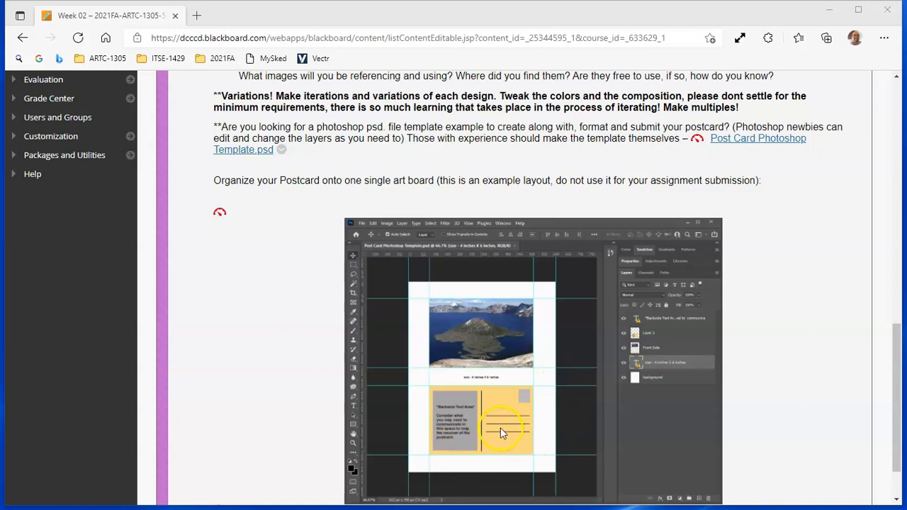
{"action": "scroll", "coordinate": [494, 437], "scroll_direction": "up", "scroll_amount": 3}
{"action": "scroll", "coordinate": [494, 438], "scroll_direction": "down", "scroll_amount": 3}
{"action": "scroll", "coordinate": [511, 397], "scroll_direction": "up", "scroll_amount": 1}
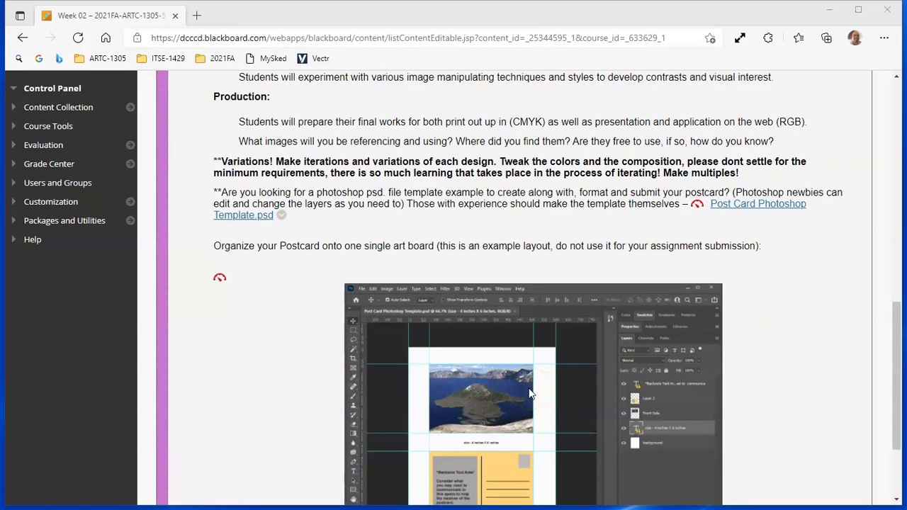
{"action": "scroll", "coordinate": [528, 394], "scroll_direction": "up", "scroll_amount": 8}
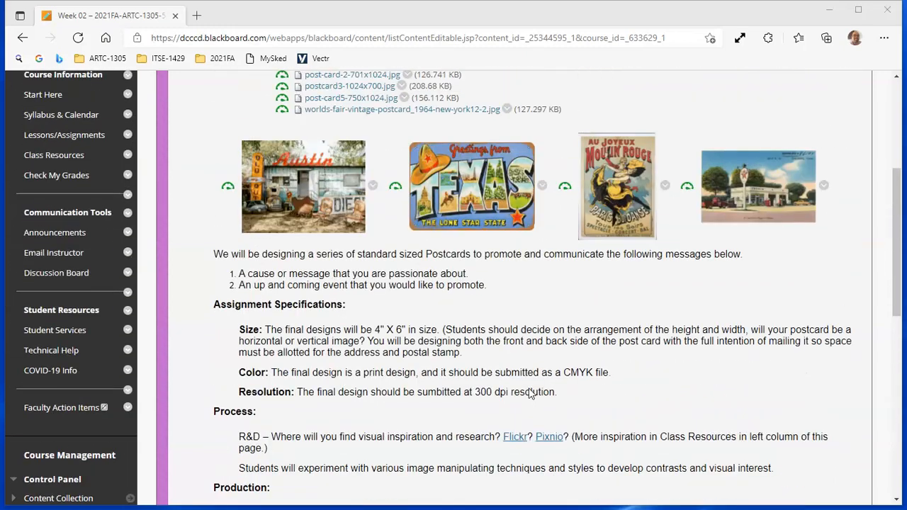
{"action": "scroll", "coordinate": [528, 394], "scroll_direction": "up", "scroll_amount": 1}
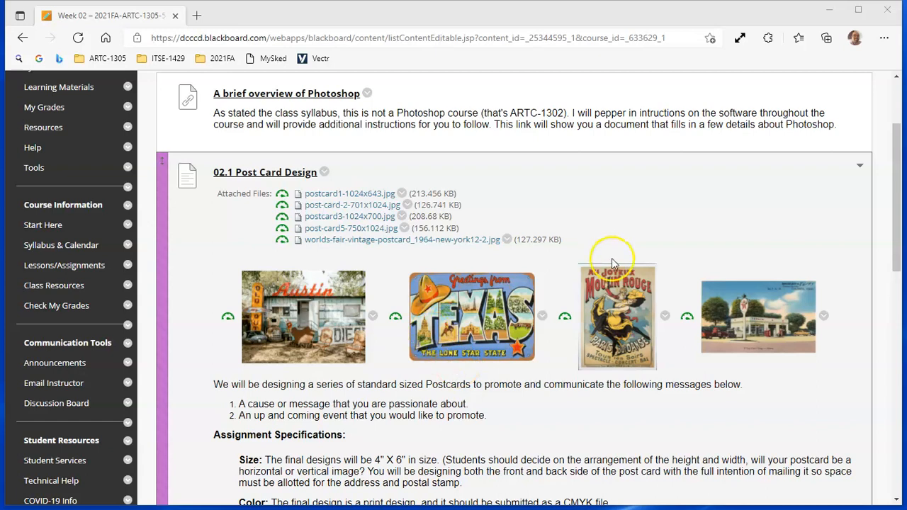
{"action": "scroll", "coordinate": [612, 258], "scroll_direction": "down", "scroll_amount": 5}
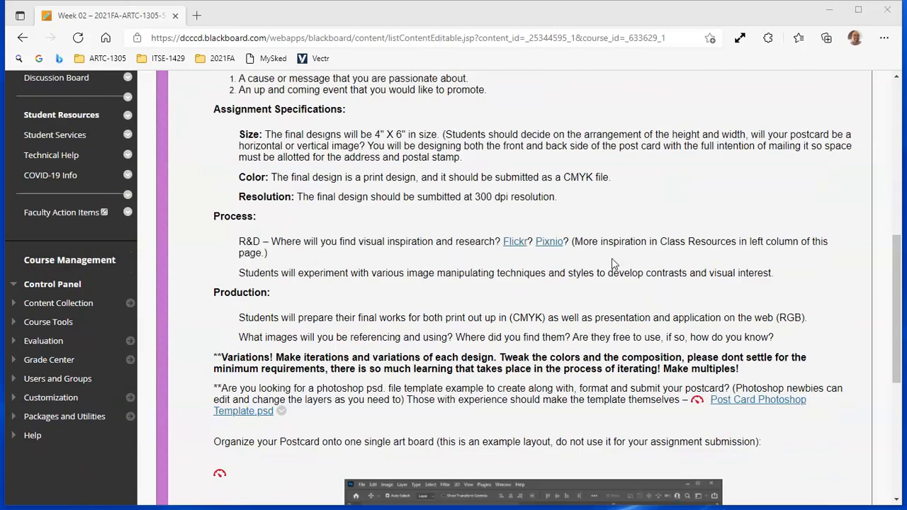
{"action": "scroll", "coordinate": [611, 262], "scroll_direction": "down", "scroll_amount": 3}
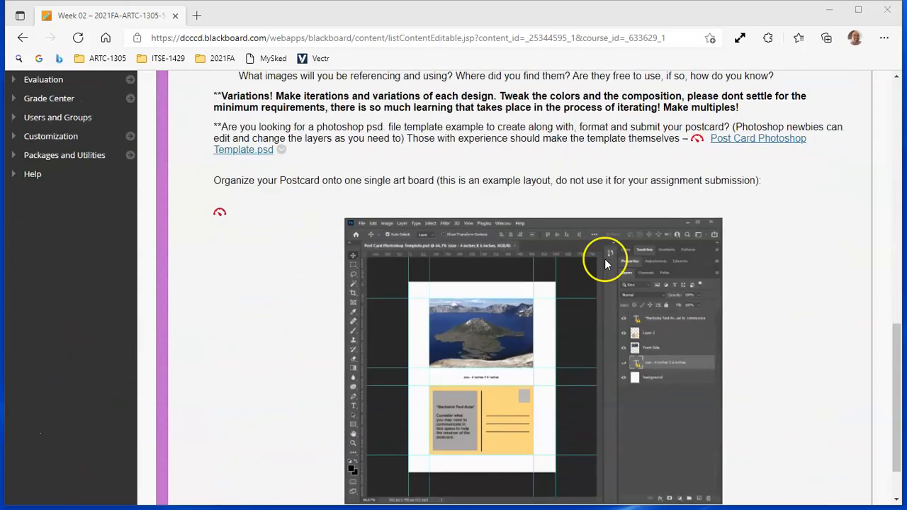
{"action": "scroll", "coordinate": [605, 263], "scroll_direction": "down", "scroll_amount": 1}
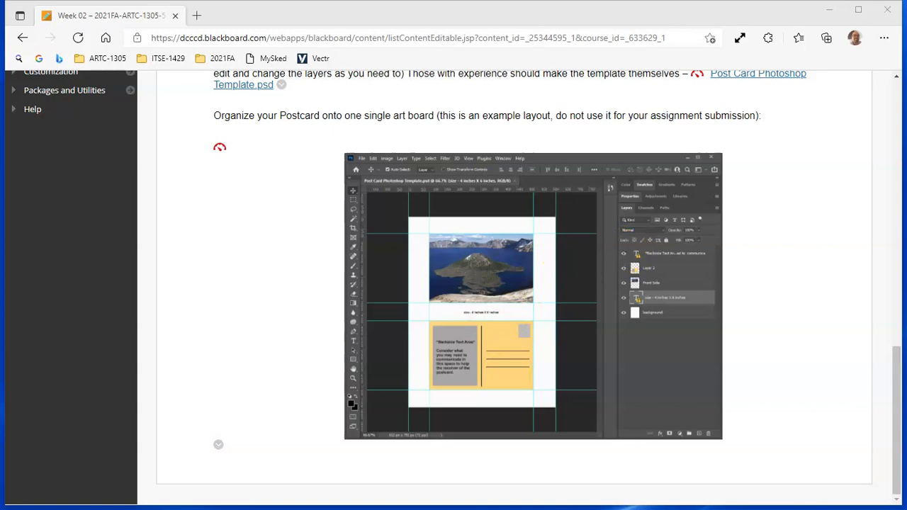
Step: Switch to Photoshop and open the settings for a new document
{"action": "left_click", "coordinate": [166, 507]}
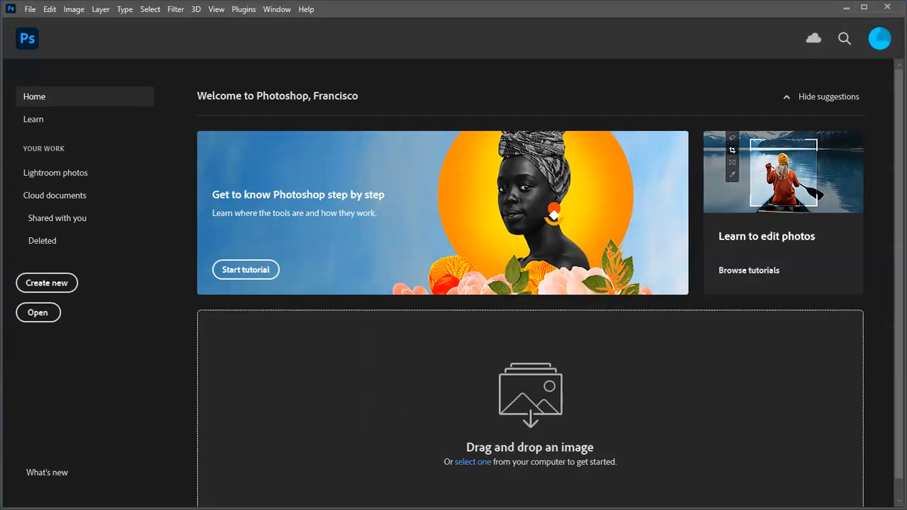
{"action": "left_click", "coordinate": [30, 10]}
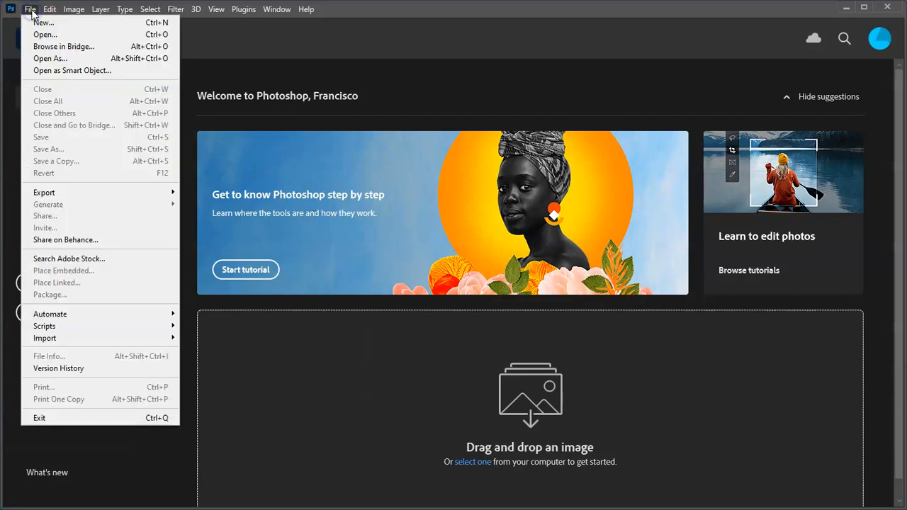
{"action": "left_click", "coordinate": [139, 21]}
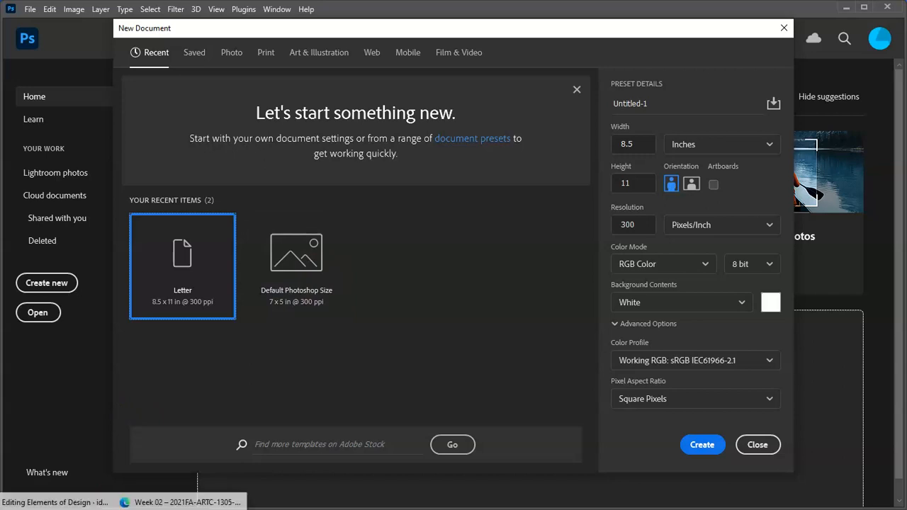
Step: Check the example postcard layout on the Blackboard assignment page, then return to the Photoshop new document settings
{"action": "left_click", "coordinate": [187, 500]}
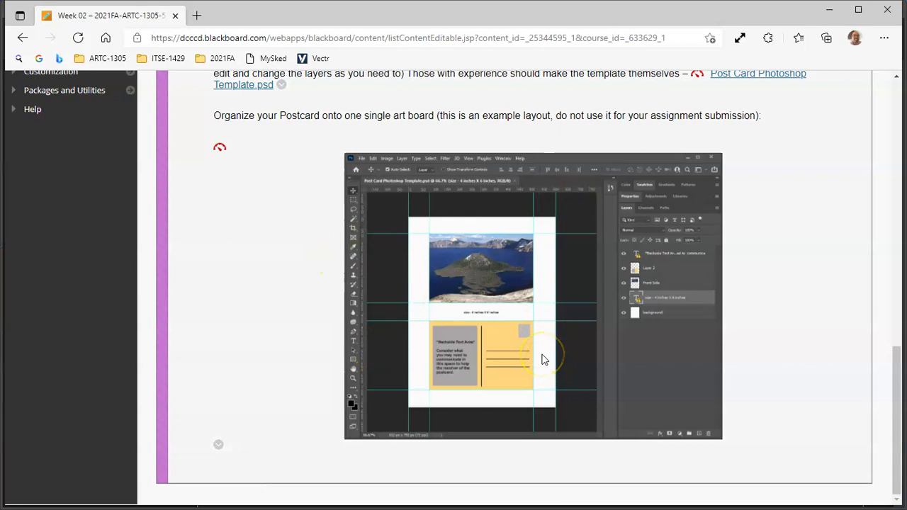
{"action": "left_click", "coordinate": [469, 404]}
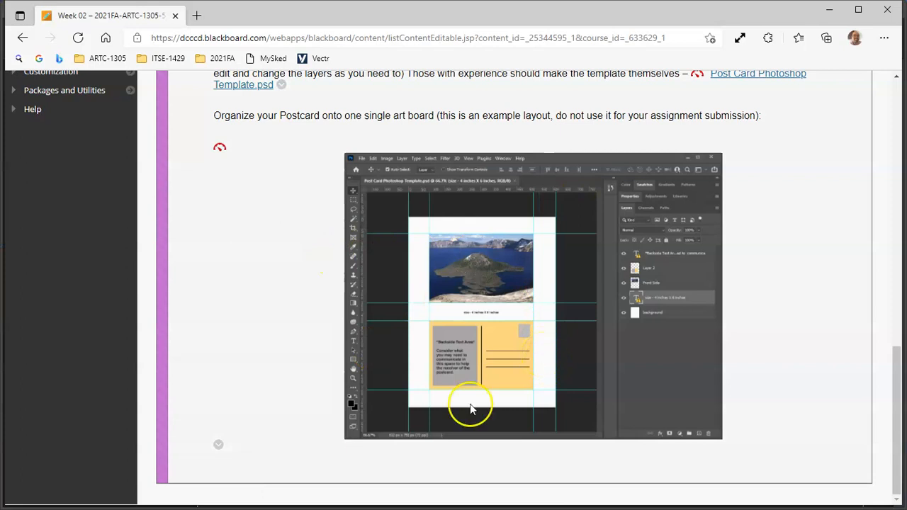
{"action": "key", "text": "alt+Tab"}
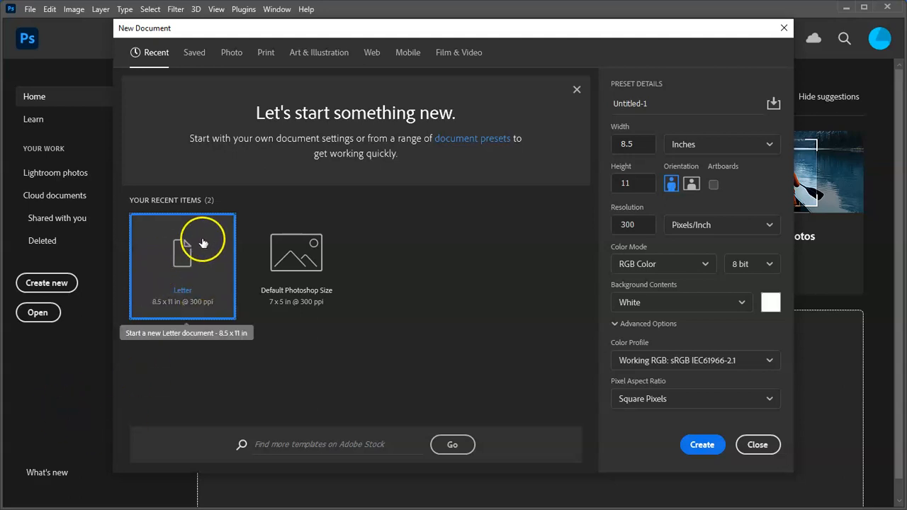
Step: Choose the Letter print preset at 8.5 x 11 inches, keeping inches as the unit and 300 pixels/inch resolution
{"action": "left_click", "coordinate": [265, 55]}
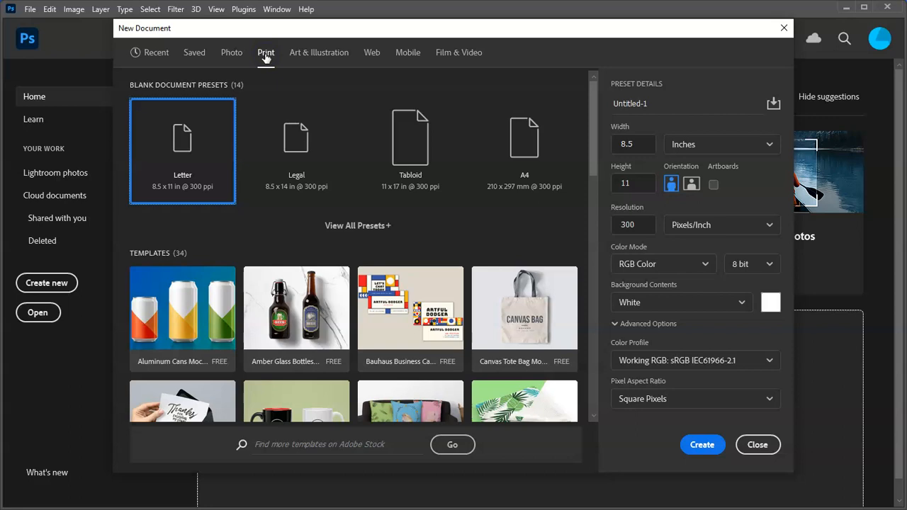
{"action": "left_click", "coordinate": [739, 233]}
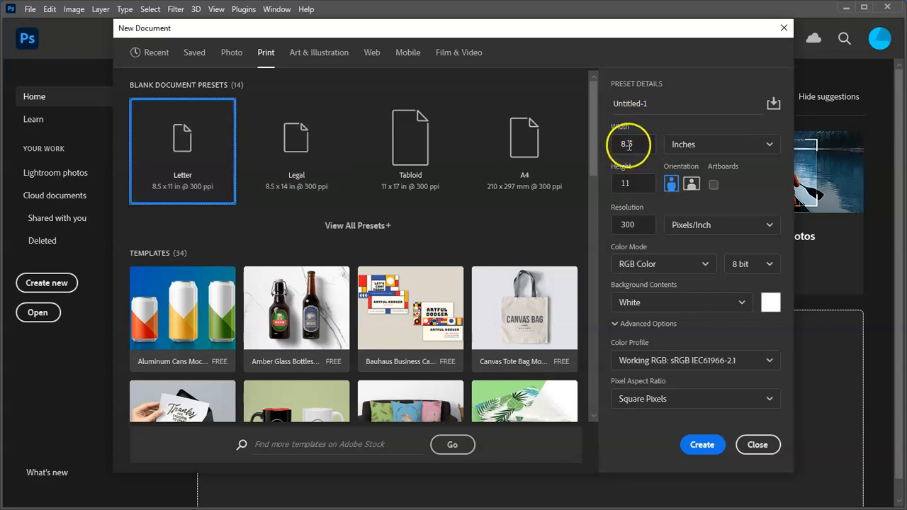
{"action": "left_click", "coordinate": [765, 145]}
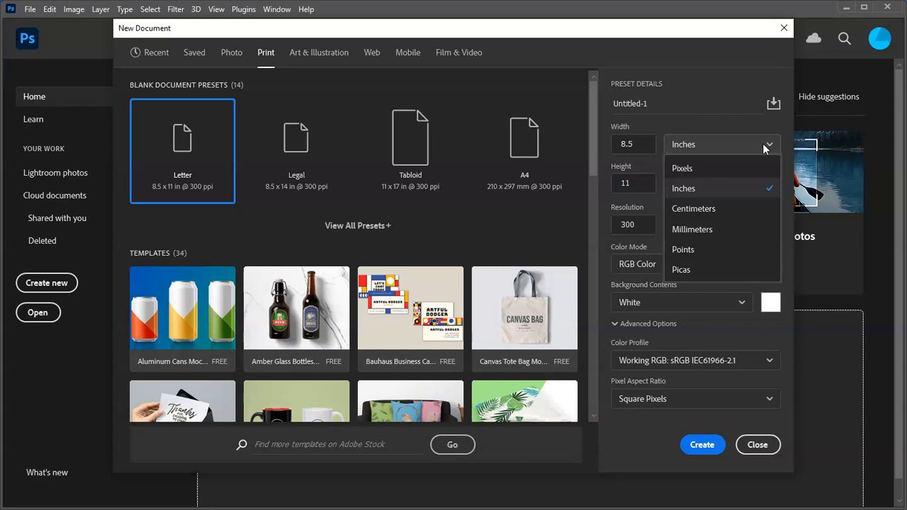
{"action": "left_click", "coordinate": [750, 187]}
{"action": "left_click", "coordinate": [645, 223]}
{"action": "left_click", "coordinate": [752, 219]}
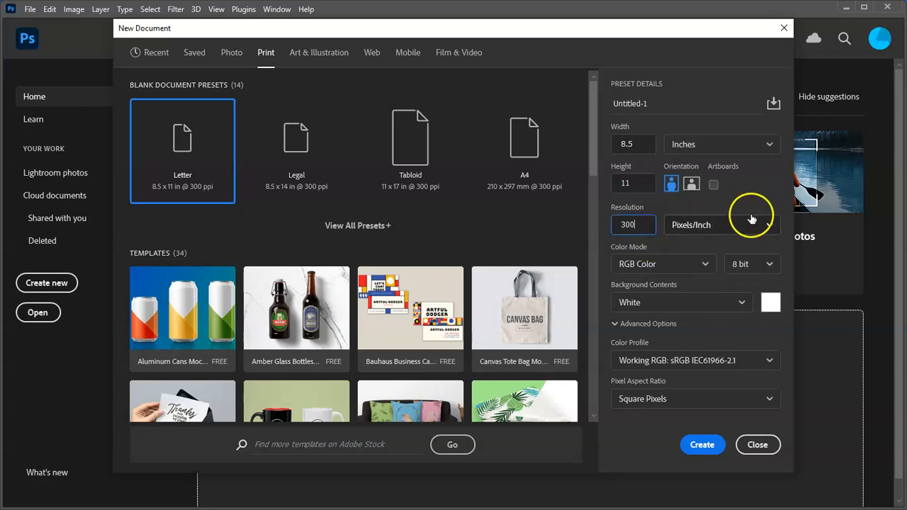
{"action": "left_click", "coordinate": [607, 260]}
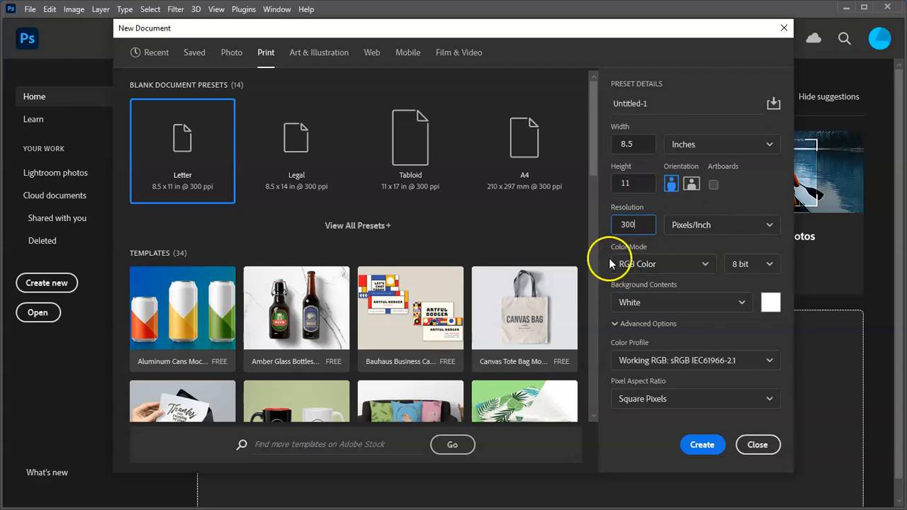
Step: Set the new document's color mode to CMYK Color and create the document
{"action": "left_click", "coordinate": [705, 264]}
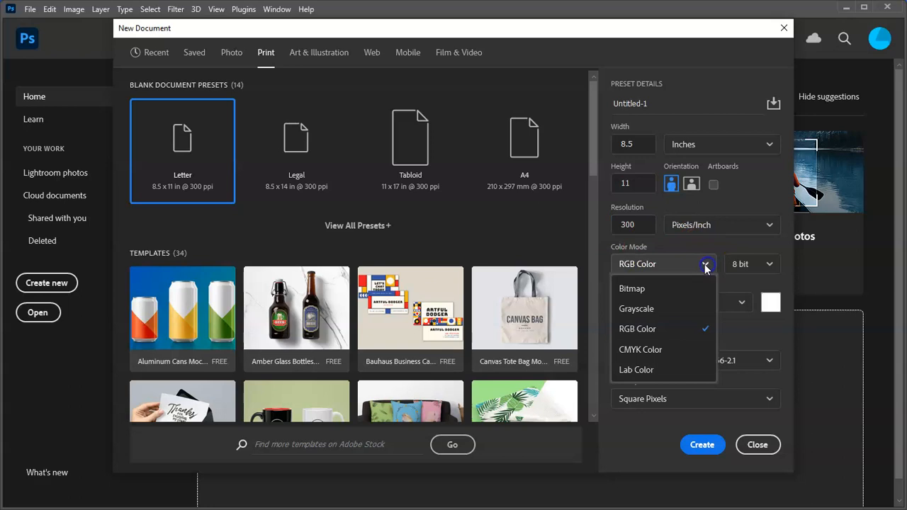
{"action": "left_click", "coordinate": [671, 350]}
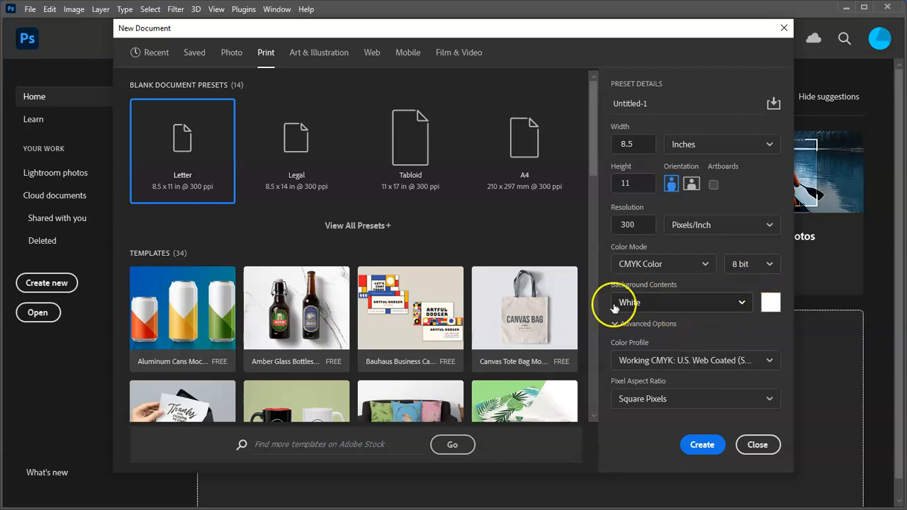
{"action": "left_click", "coordinate": [712, 445]}
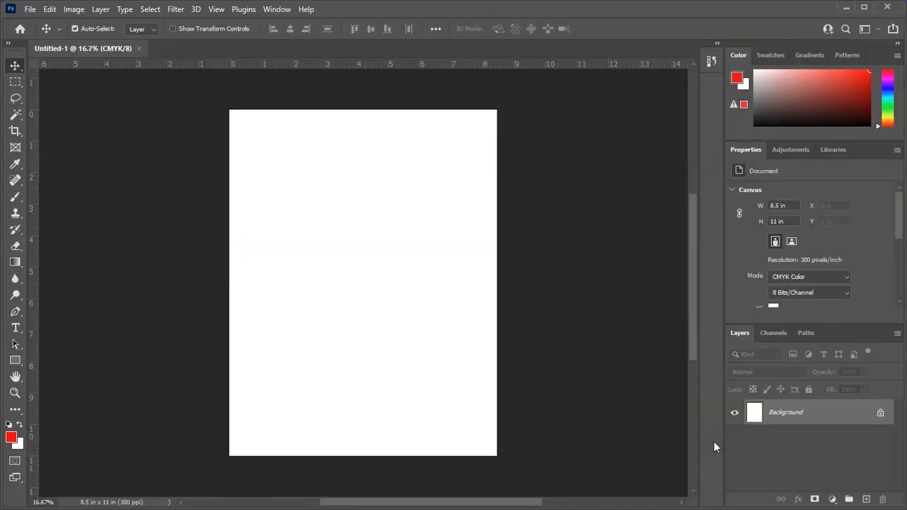
Step: Toggle the rulers off and back on, and set the ruler units to inches
{"action": "key", "text": "ctrl"}
{"action": "scroll", "coordinate": [405, 205], "scroll_direction": "up", "scroll_amount": 1}
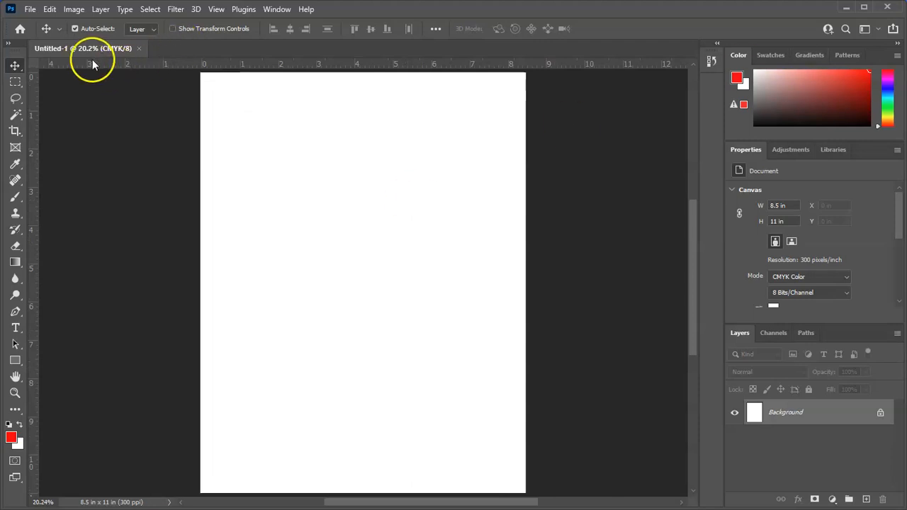
{"action": "key", "text": "ctrl"}
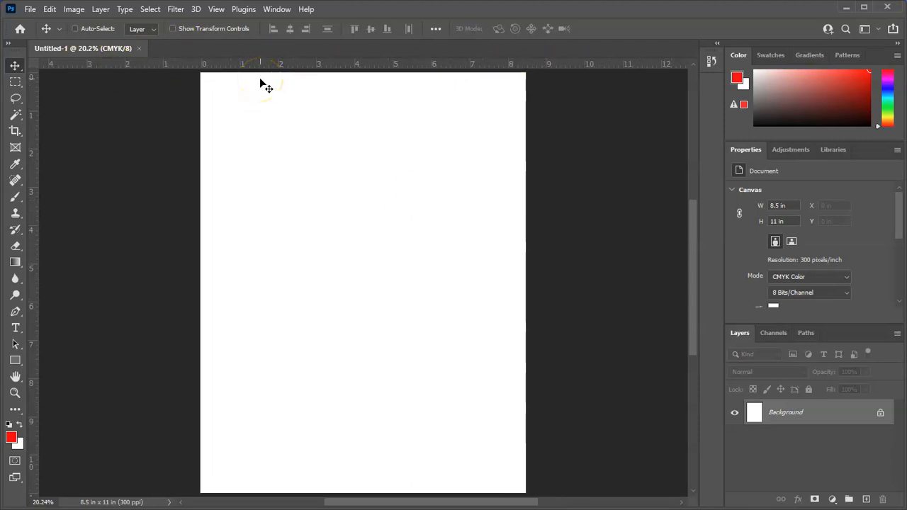
{"action": "key", "text": "ctrl+r"}
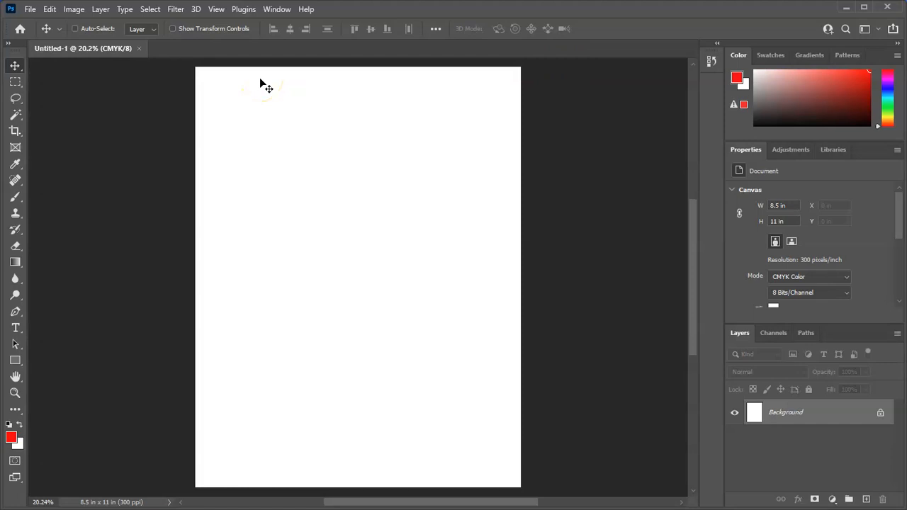
{"action": "key", "text": "ctrl+r"}
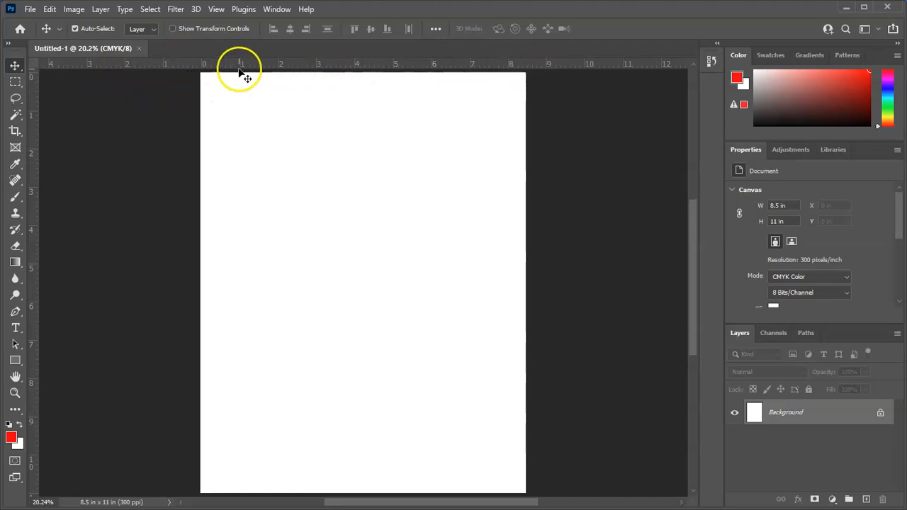
{"action": "right_click", "coordinate": [140, 65]}
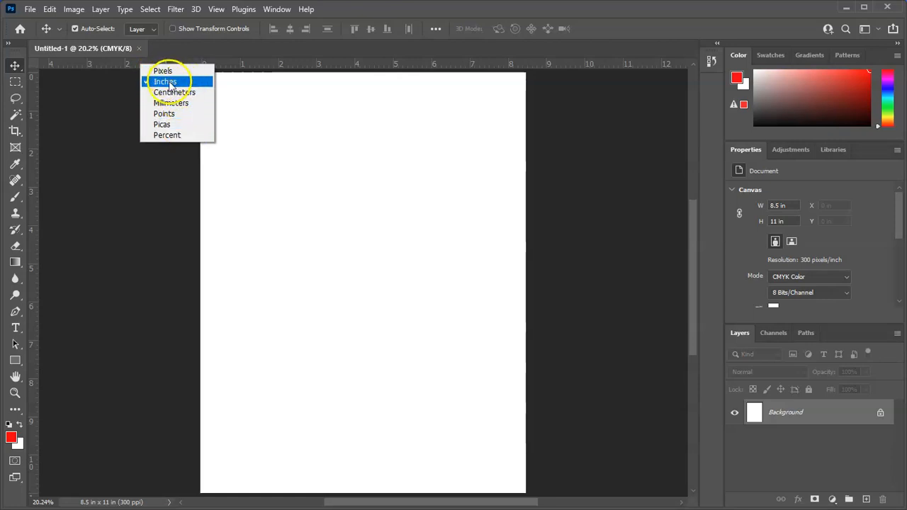
{"action": "left_click", "coordinate": [170, 84]}
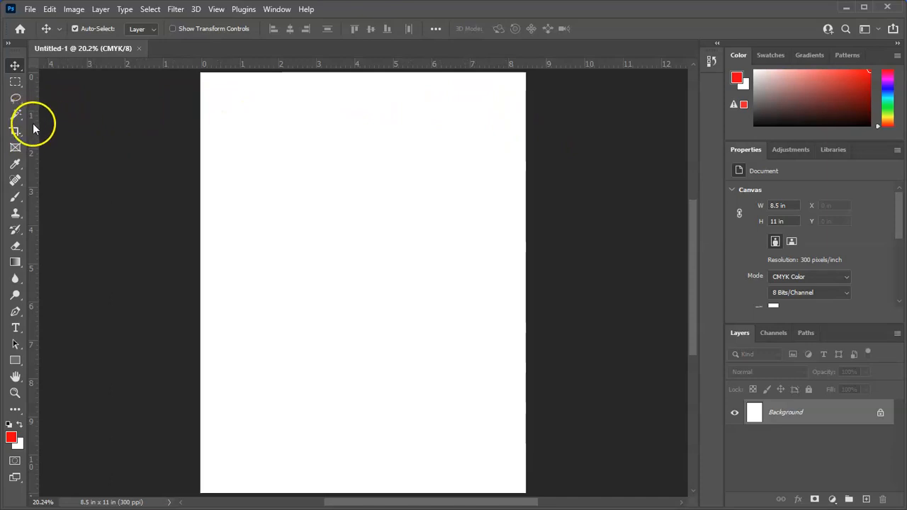
Step: Place a vertical guide at 6 inches and a horizontal guide at 4 inches on the page
{"action": "left_click_drag", "start_coordinate": [33, 142], "coordinate": [35, 143]}
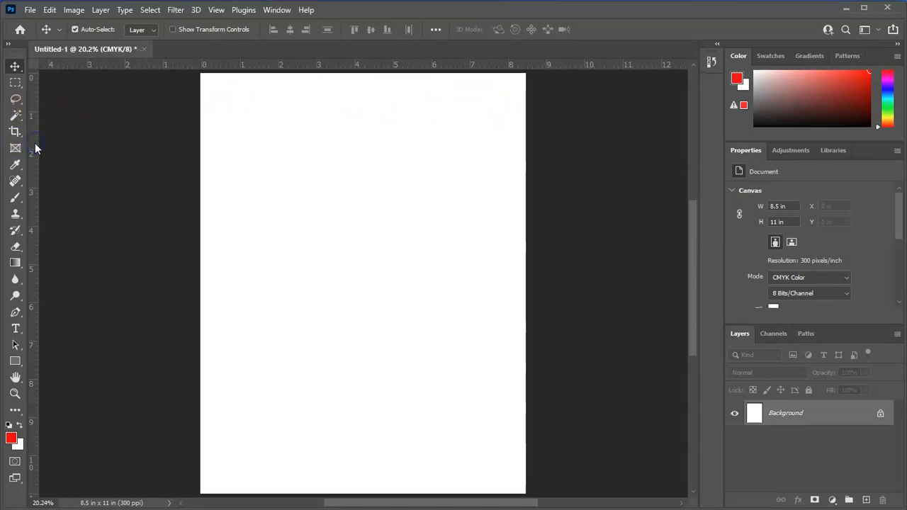
{"action": "left_click_drag", "start_coordinate": [35, 150], "coordinate": [429, 171]}
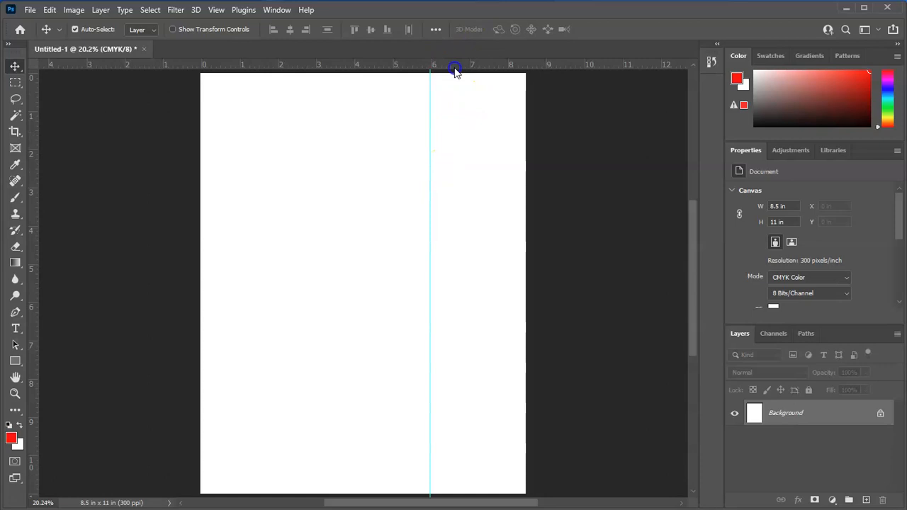
{"action": "left_click_drag", "start_coordinate": [455, 71], "coordinate": [434, 225]}
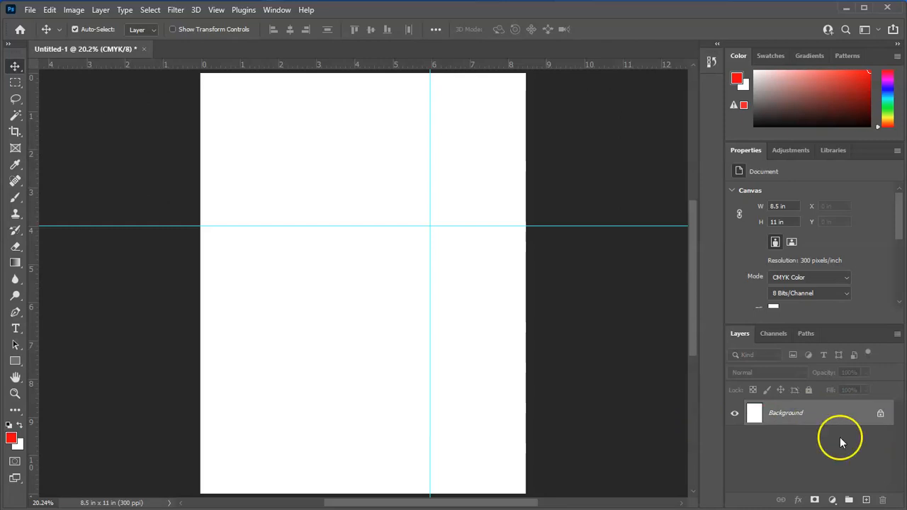
Step: Add a new layer and make a 6 x 4 inch rectangular selection from the page's upper-left corner to the guide intersection
{"action": "left_click", "coordinate": [866, 500]}
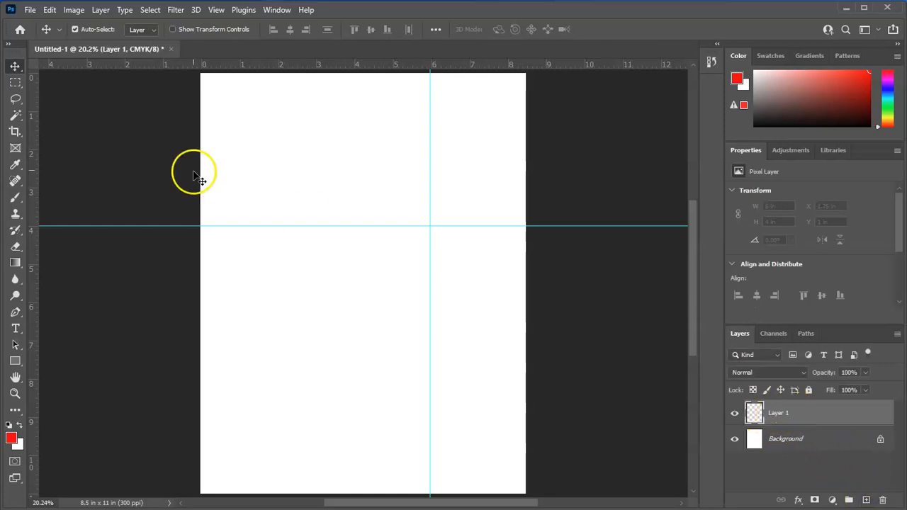
{"action": "left_click", "coordinate": [15, 83]}
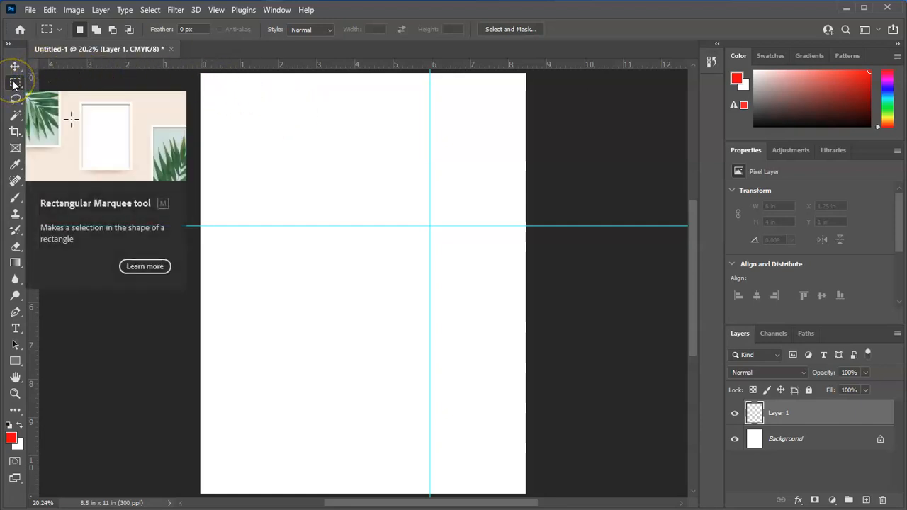
{"action": "left_click_drag", "start_coordinate": [201, 73], "coordinate": [436, 225]}
{"action": "left_click", "coordinate": [164, 111]}
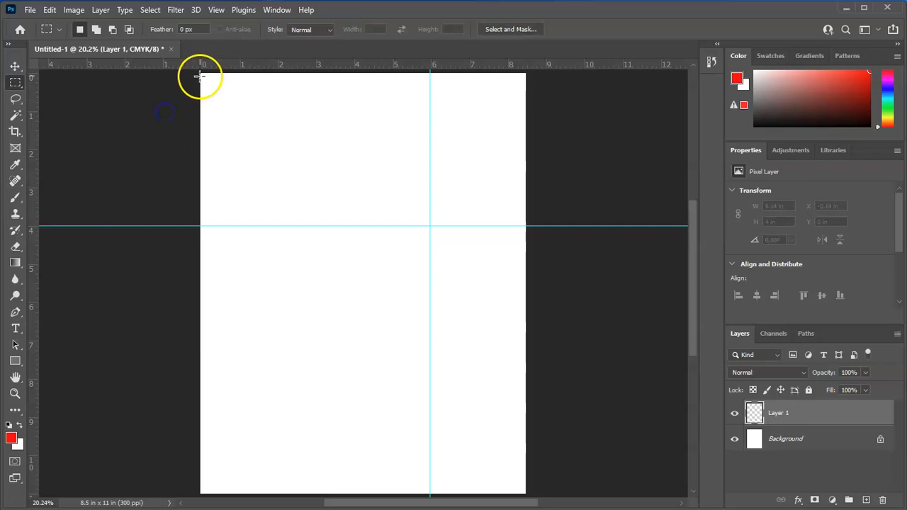
{"action": "left_click_drag", "start_coordinate": [259, 112], "coordinate": [432, 223]}
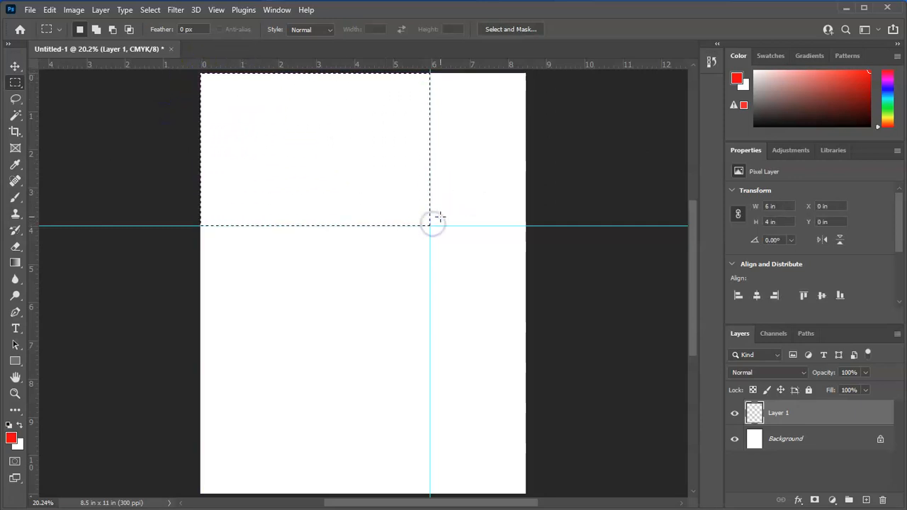
Step: Fill the 6 x 4 inch selection on Layer 1 with a blue foreground color at 100% opacity, and deselect it
{"action": "left_click", "coordinate": [886, 89]}
{"action": "left_click_drag", "start_coordinate": [835, 88], "coordinate": [865, 78]}
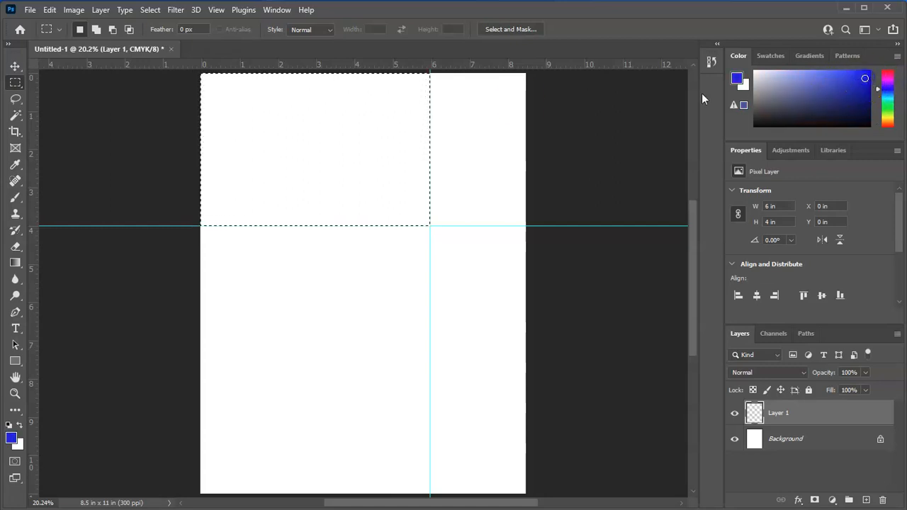
{"action": "left_click", "coordinate": [49, 11]}
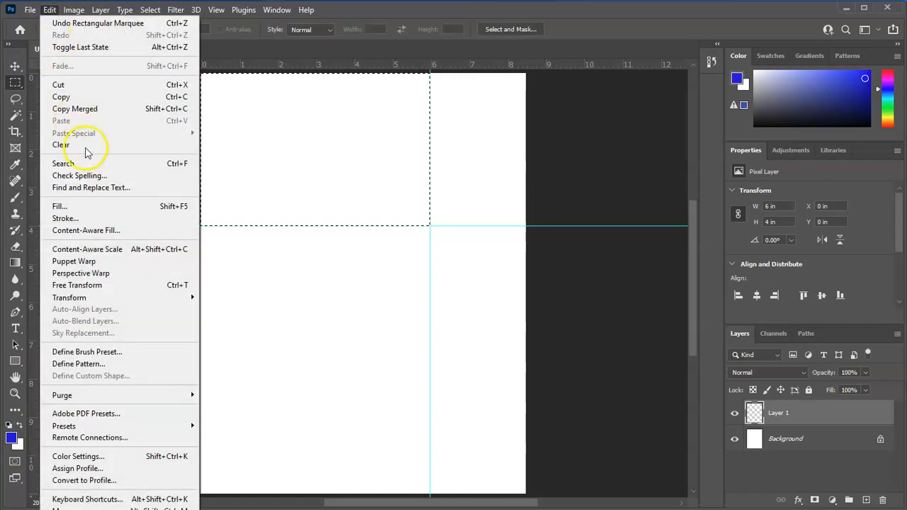
{"action": "left_click", "coordinate": [82, 207]}
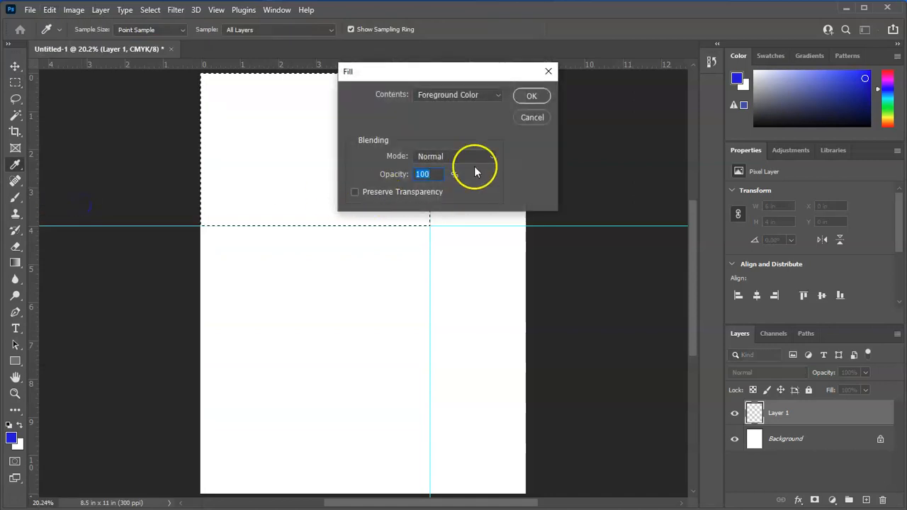
{"action": "left_click", "coordinate": [528, 97]}
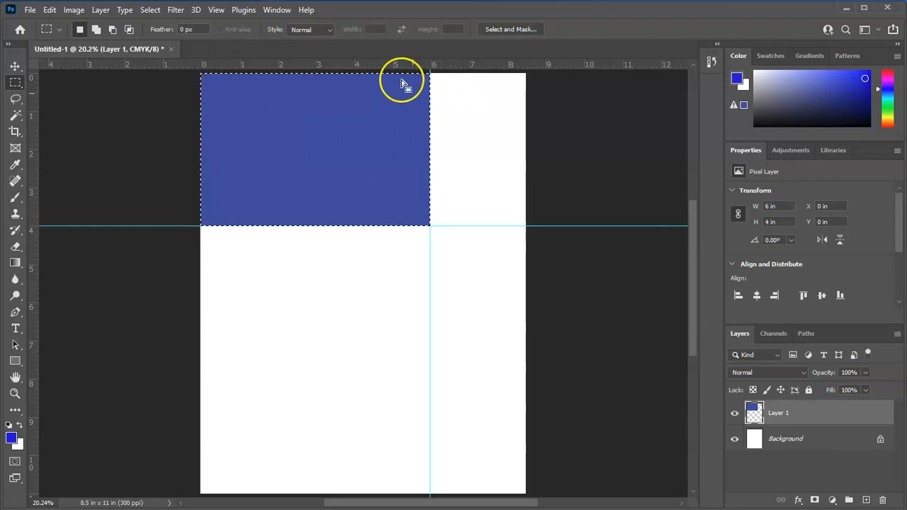
{"action": "left_click", "coordinate": [155, 12]}
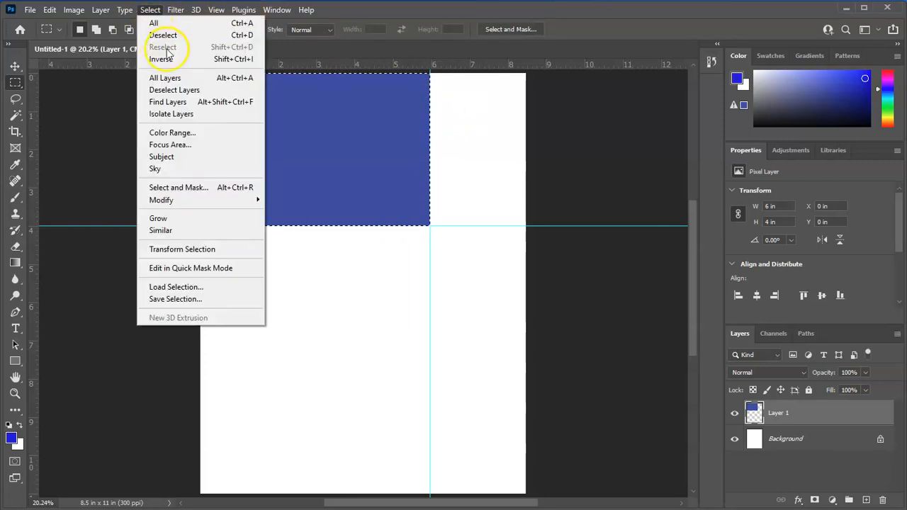
{"action": "left_click", "coordinate": [254, 35]}
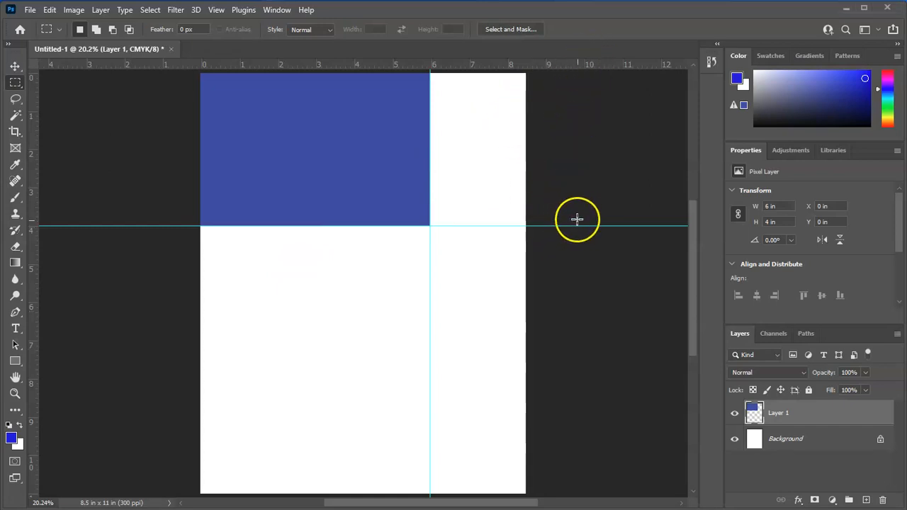
Step: Reposition and add guides to frame the page margins: horizontal at 1 and 10 inches, vertical at 1 and 7.5 inches
{"action": "left_click", "coordinate": [14, 67]}
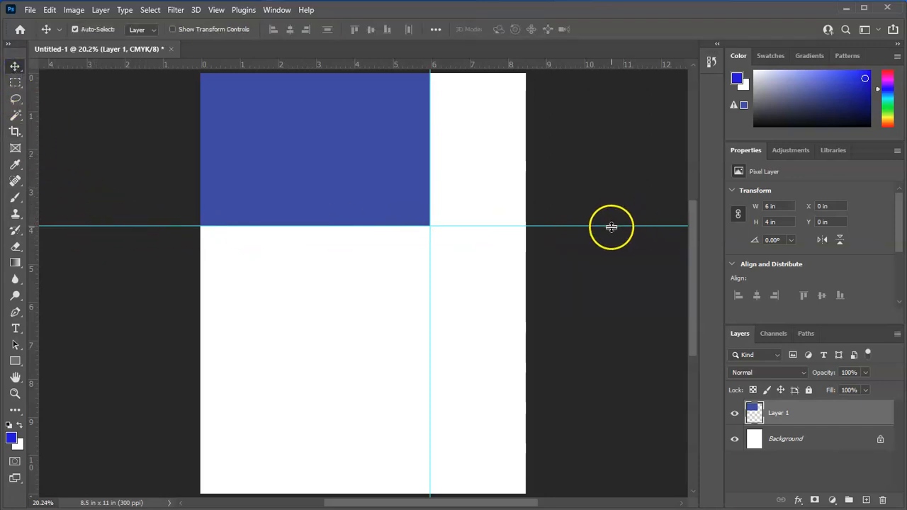
{"action": "left_click_drag", "start_coordinate": [610, 225], "coordinate": [593, 111]}
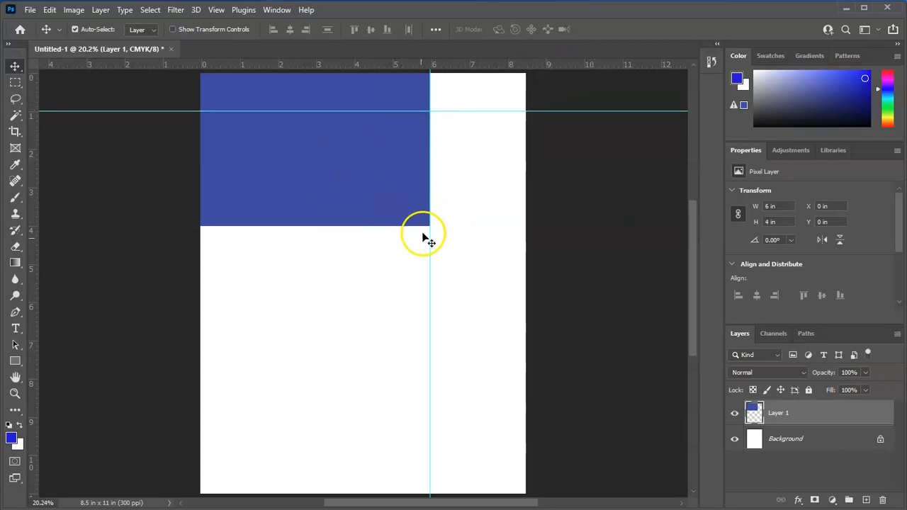
{"action": "left_click_drag", "start_coordinate": [431, 262], "coordinate": [240, 255]}
{"action": "left_click_drag", "start_coordinate": [32, 273], "coordinate": [486, 288]}
{"action": "left_click_drag", "start_coordinate": [520, 65], "coordinate": [440, 455]}
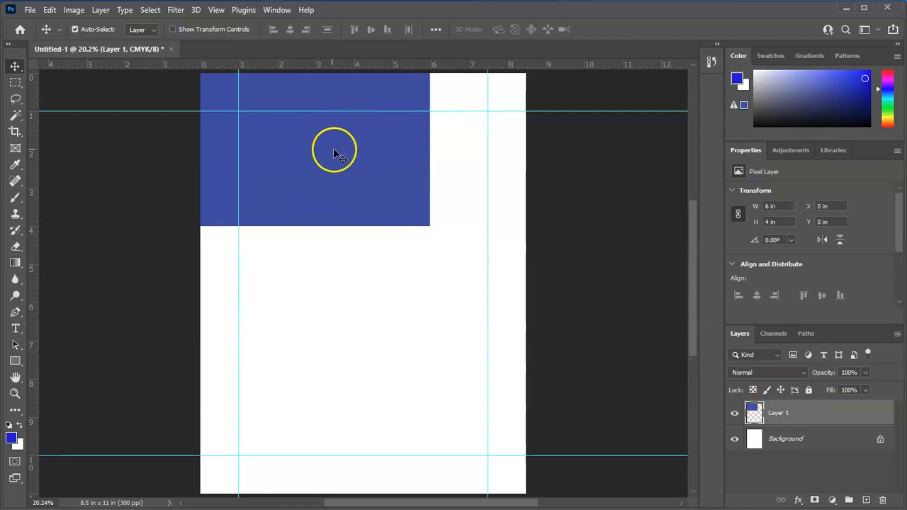
Step: Move the blue rectangle to X 1.25 in, Y 1 in, centered below the upper margin guide, keeping Layer 1 selected
{"action": "left_click_drag", "start_coordinate": [276, 156], "coordinate": [336, 181]}
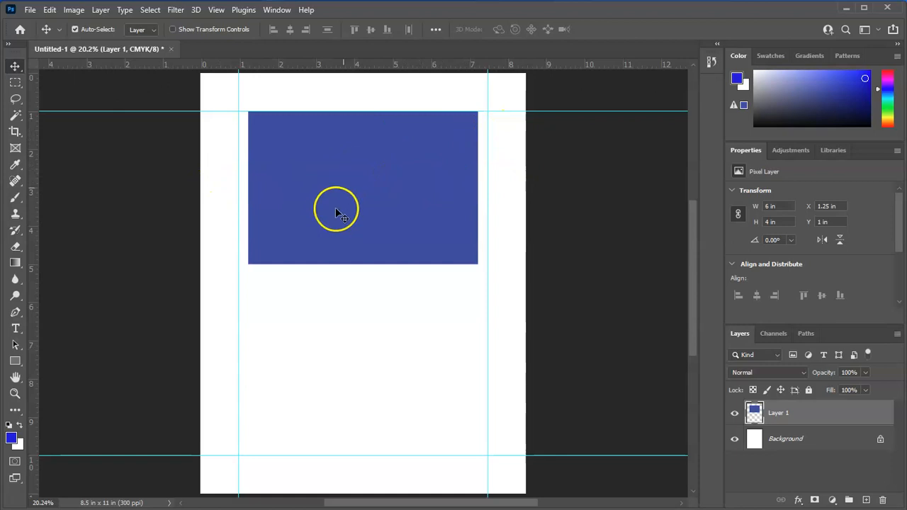
{"action": "right_click", "coordinate": [369, 164]}
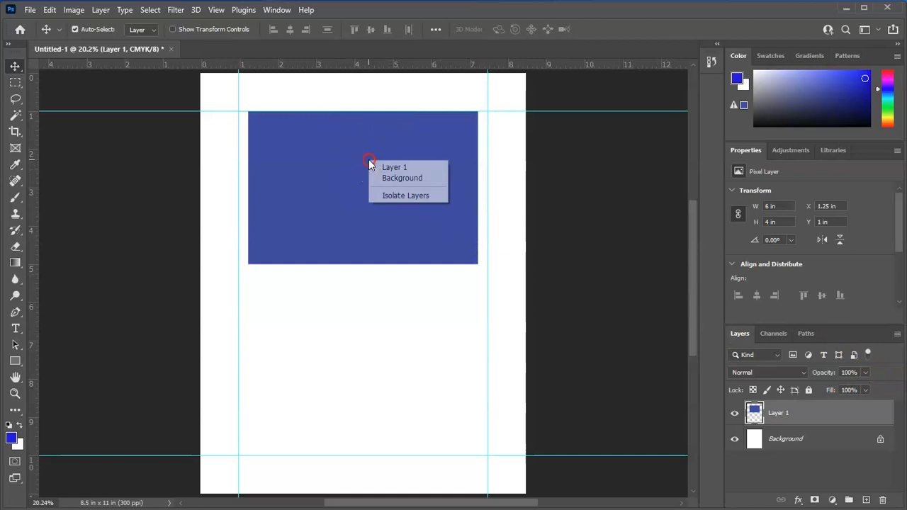
{"action": "left_click", "coordinate": [415, 171]}
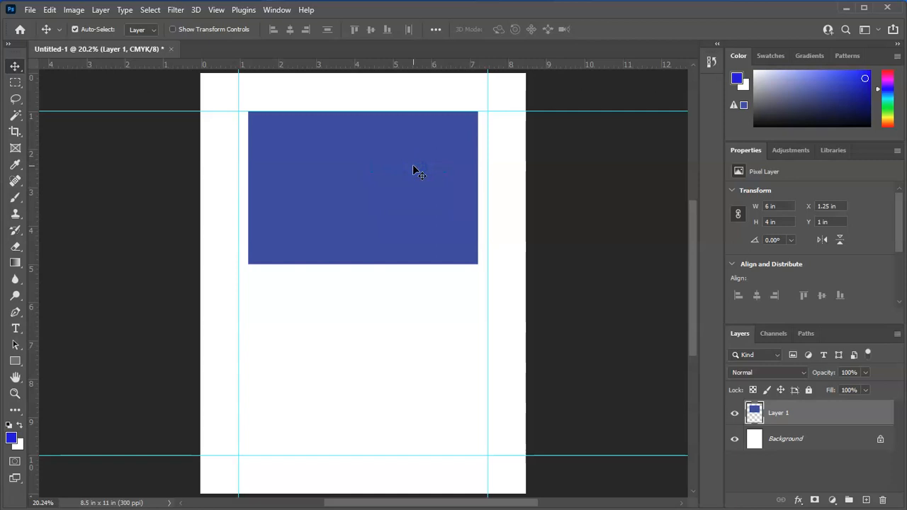
Step: Duplicate Layer 1 as Layer 1 copy and move the copy straight down to X 1.25 in, Y 6 in, against the lower guide
{"action": "right_click", "coordinate": [779, 417]}
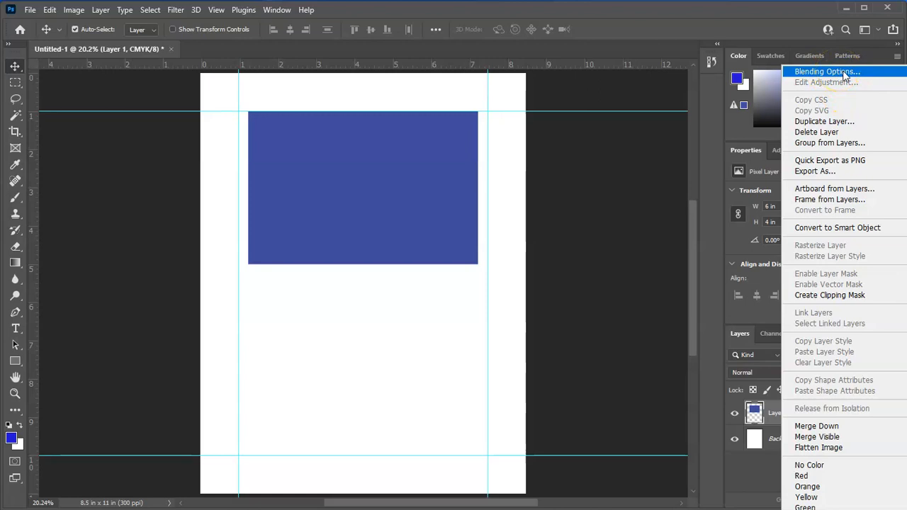
{"action": "left_click", "coordinate": [852, 124]}
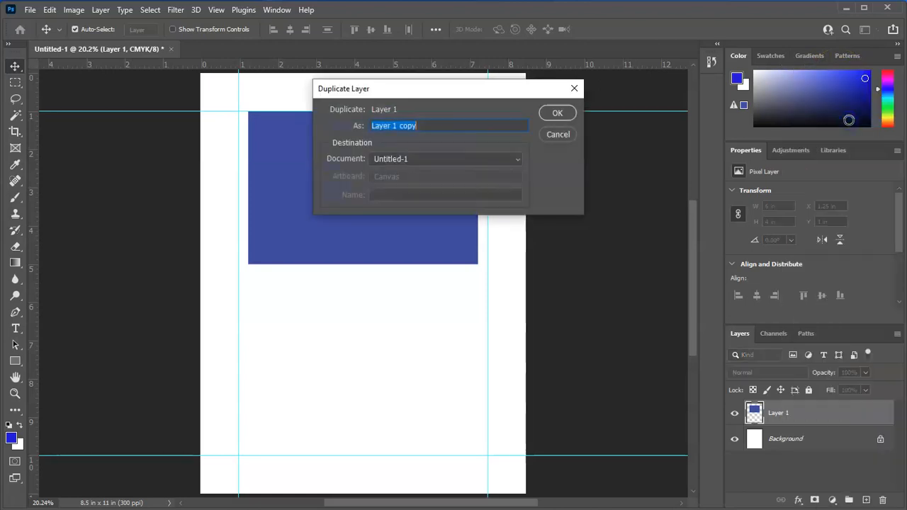
{"action": "left_click", "coordinate": [566, 111]}
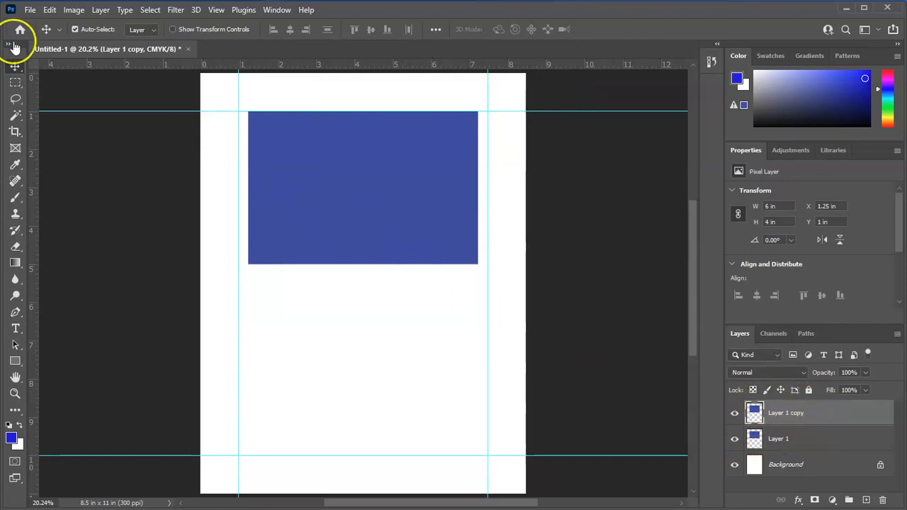
{"action": "left_click_drag", "start_coordinate": [360, 178], "coordinate": [346, 376]}
{"action": "left_click", "coordinate": [358, 349]}
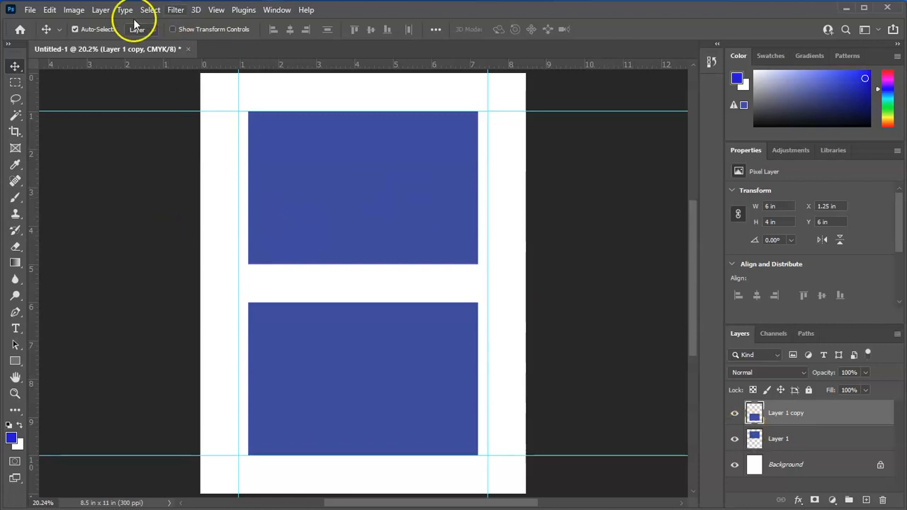
Step: Save the document as a Photoshop file named postcard_horizontal_template in the ARTC1305 folder on the Desktop, keeping the default format options
{"action": "left_click", "coordinate": [31, 12]}
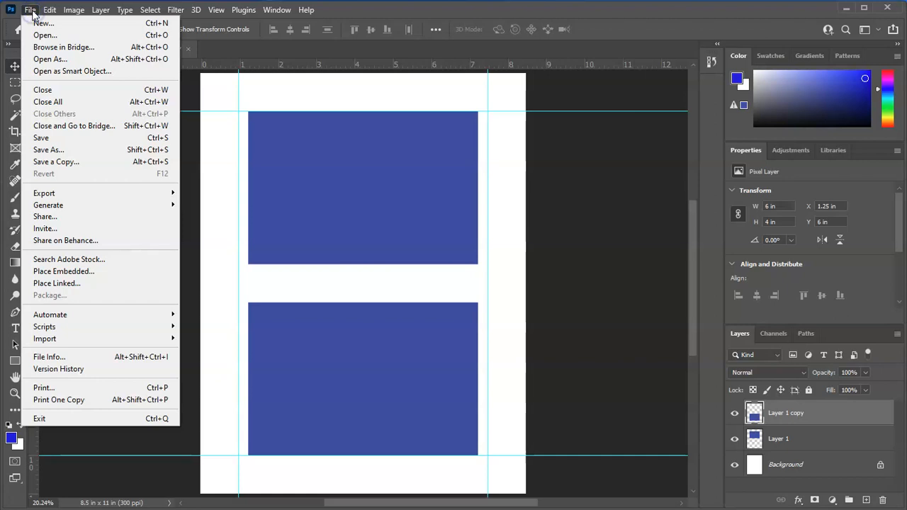
{"action": "left_click", "coordinate": [65, 149]}
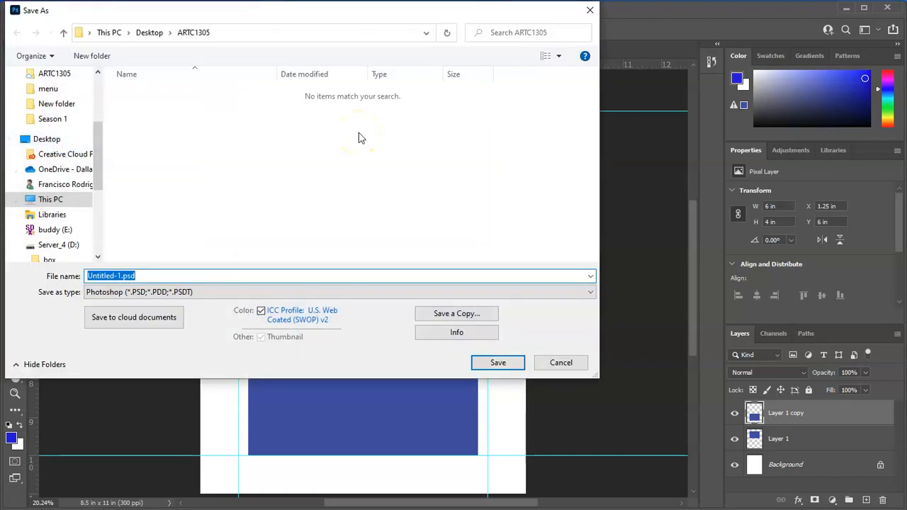
{"action": "type", "text": "pl"}
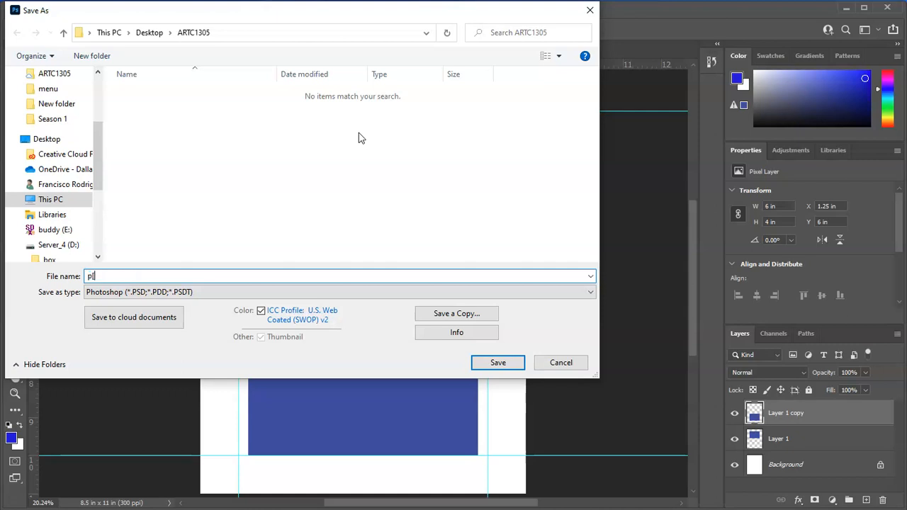
{"action": "type", "text": "postcard_horizontal_template"}
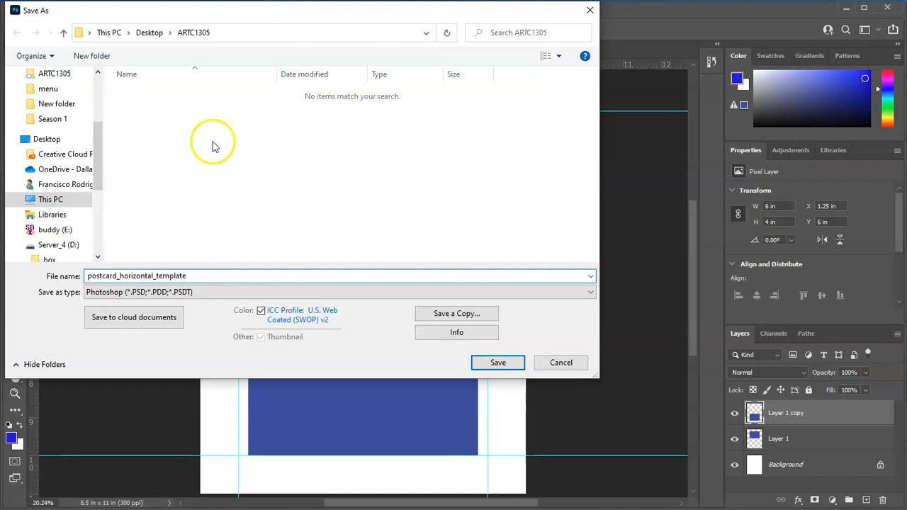
{"action": "scroll", "coordinate": [62, 110], "scroll_direction": "up", "scroll_amount": 1}
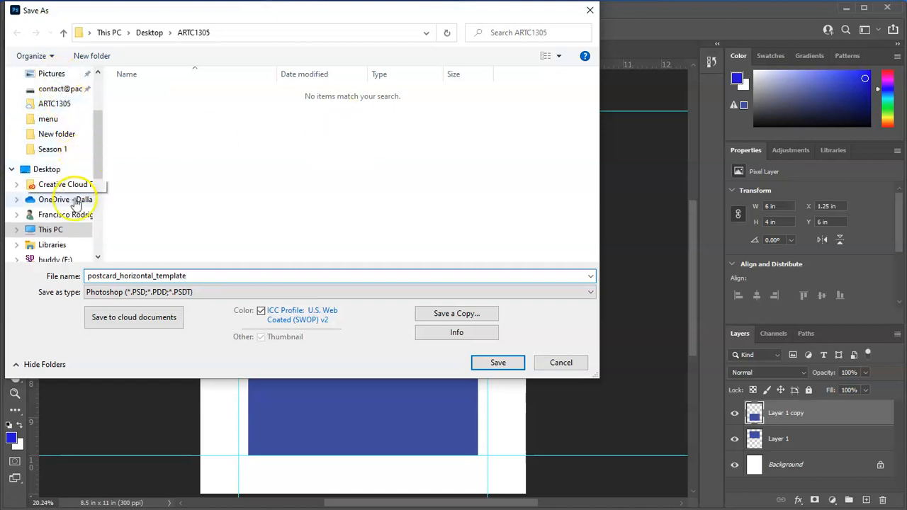
{"action": "scroll", "coordinate": [75, 196], "scroll_direction": "up", "scroll_amount": 2}
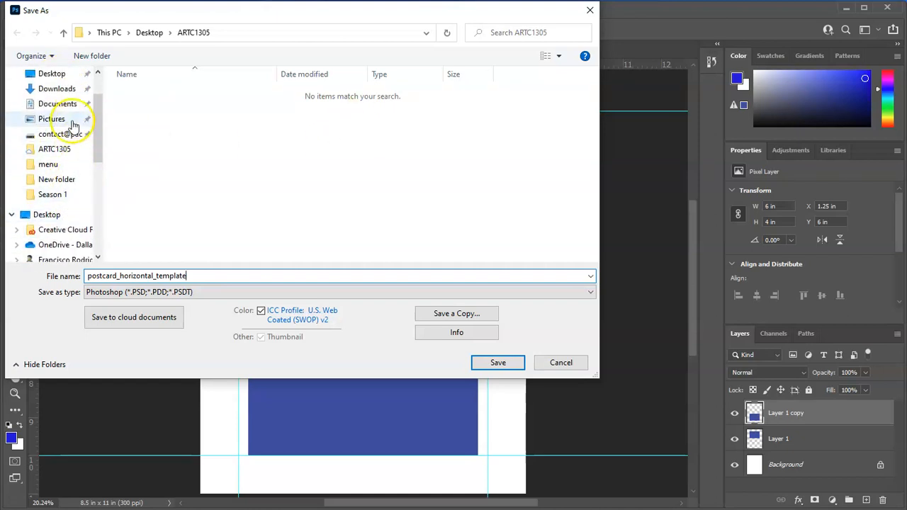
{"action": "scroll", "coordinate": [85, 116], "scroll_direction": "up", "scroll_amount": 1}
{"action": "left_click", "coordinate": [53, 90]}
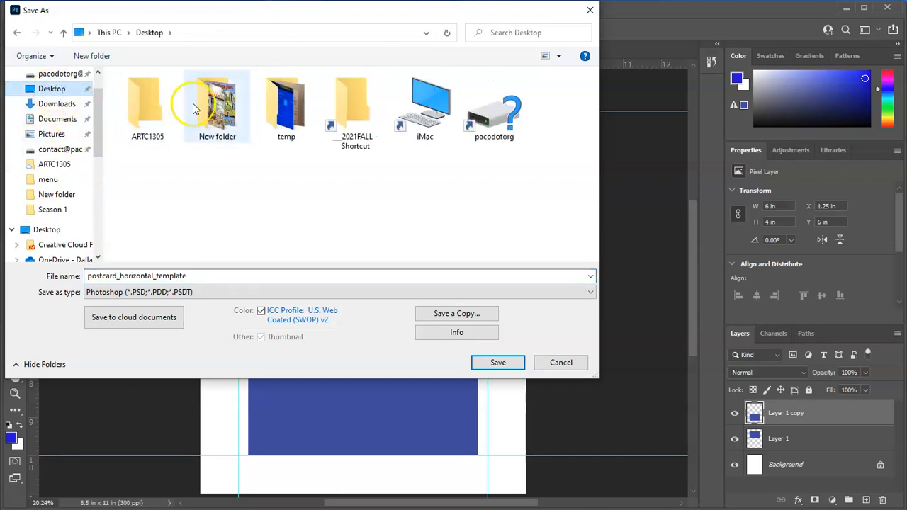
{"action": "double_click", "coordinate": [158, 111]}
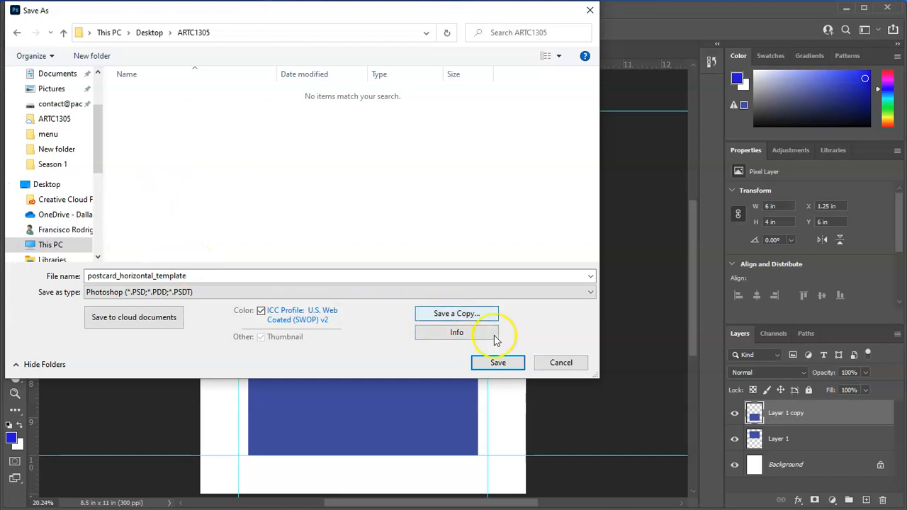
{"action": "left_click", "coordinate": [498, 362]}
{"action": "left_click", "coordinate": [601, 117]}
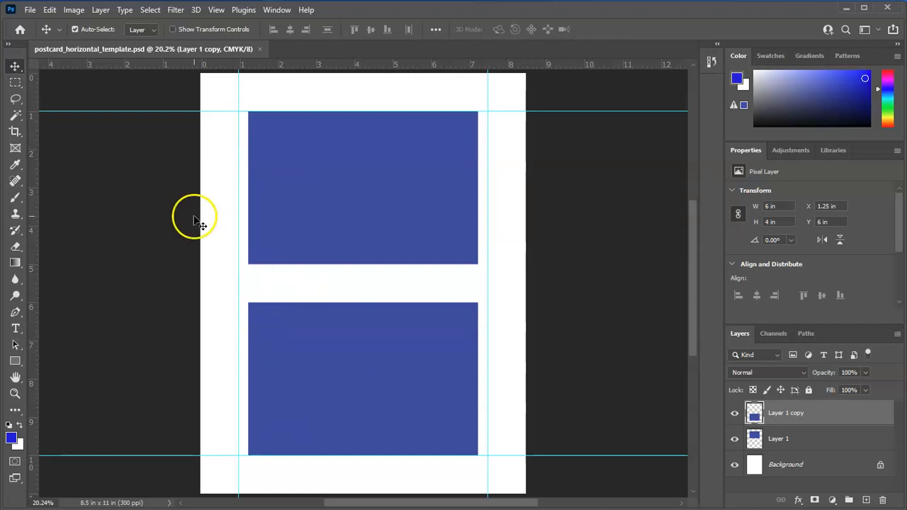
Step: Rotate the whole canvas 90° clockwise and fit the landscape page on screen
{"action": "left_click", "coordinate": [75, 11]}
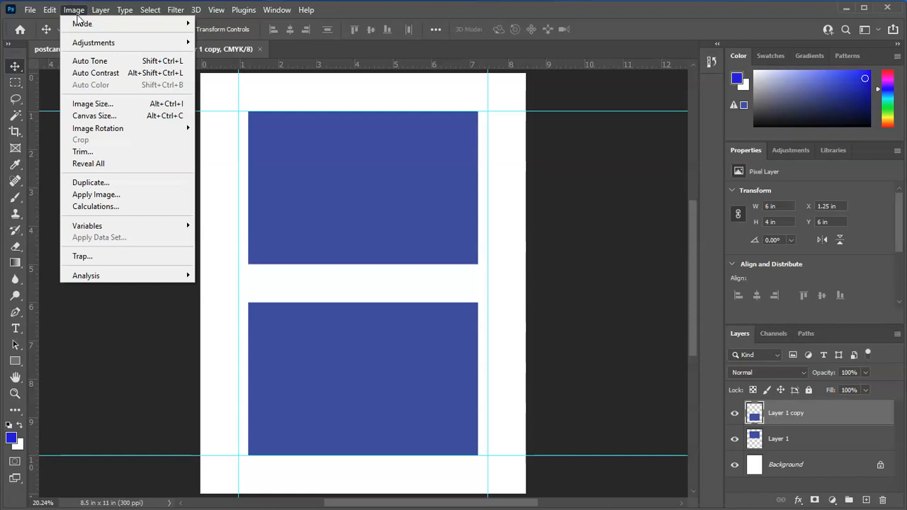
{"action": "mouse_move", "coordinate": [118, 130]}
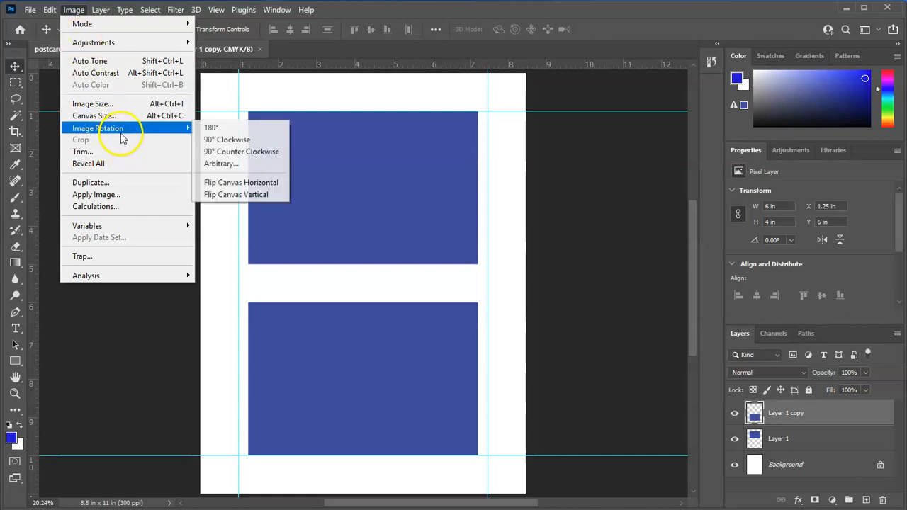
{"action": "left_click", "coordinate": [257, 142]}
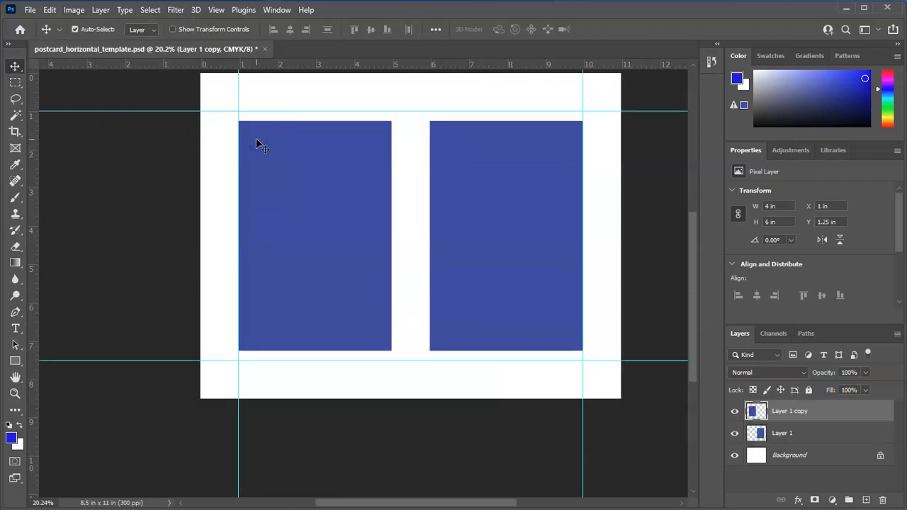
{"action": "key", "text": "ctrl"}
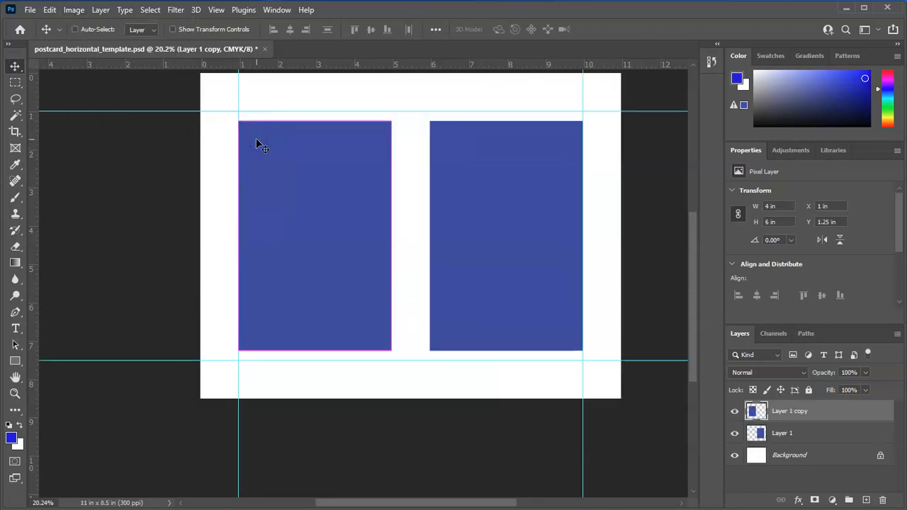
{"action": "key", "text": "ctrl+0"}
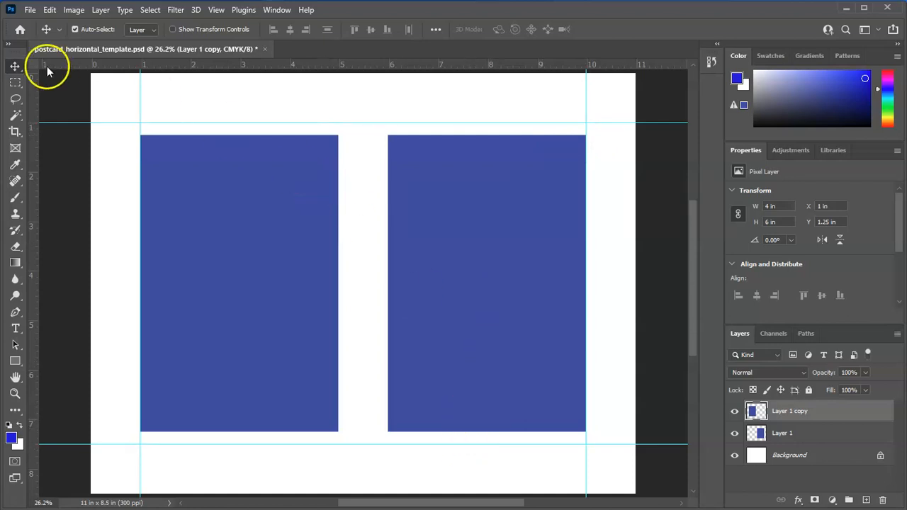
Step: Save the rotated document as a separate file named postcard_vertical_template.psd in the ARTC1305 folder with Maximize Compatibility on
{"action": "left_click", "coordinate": [30, 10]}
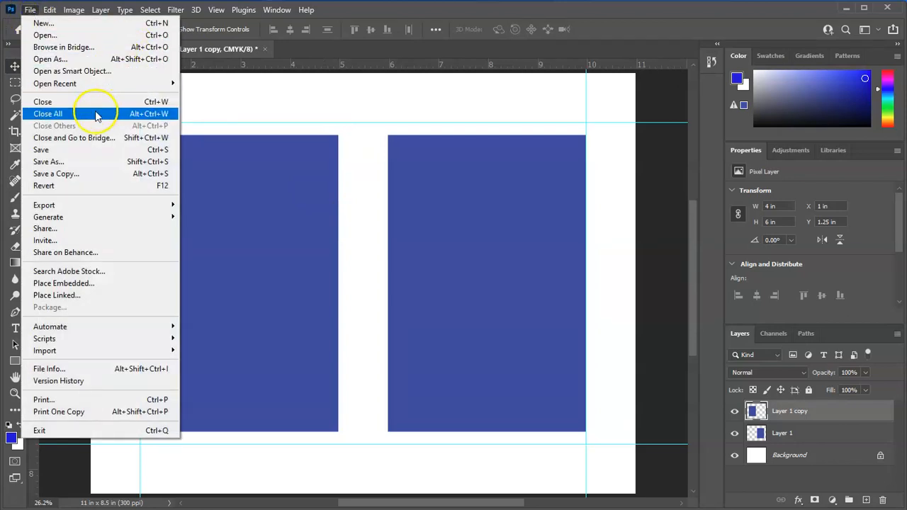
{"action": "left_click", "coordinate": [74, 163]}
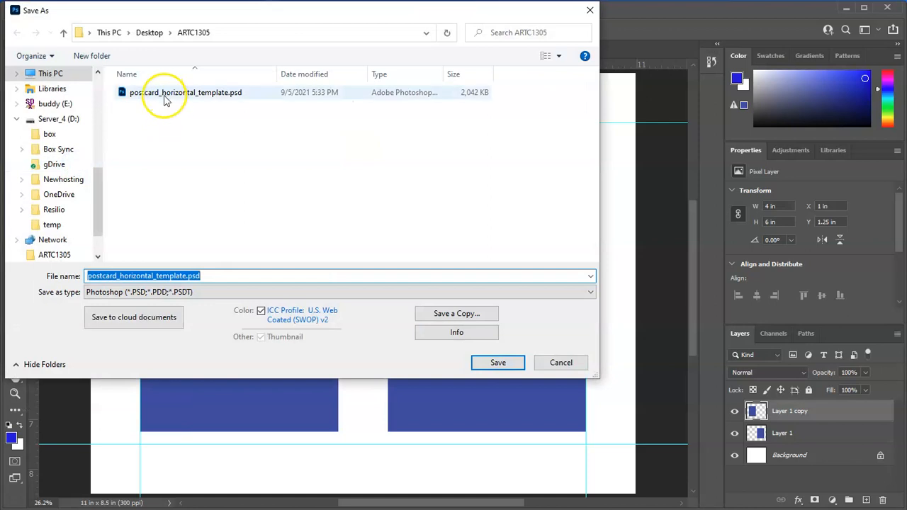
{"action": "left_click", "coordinate": [164, 96]}
{"action": "double_click", "coordinate": [139, 275]}
{"action": "left_click", "coordinate": [170, 276]}
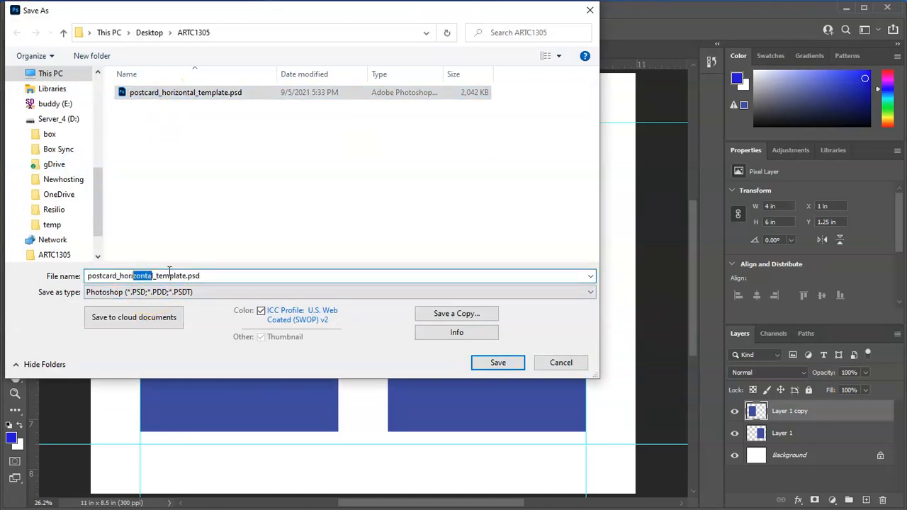
{"action": "key", "text": "shift+Left"}
{"action": "key", "text": "shift+Left"}
{"action": "type", "text": "vertica"}
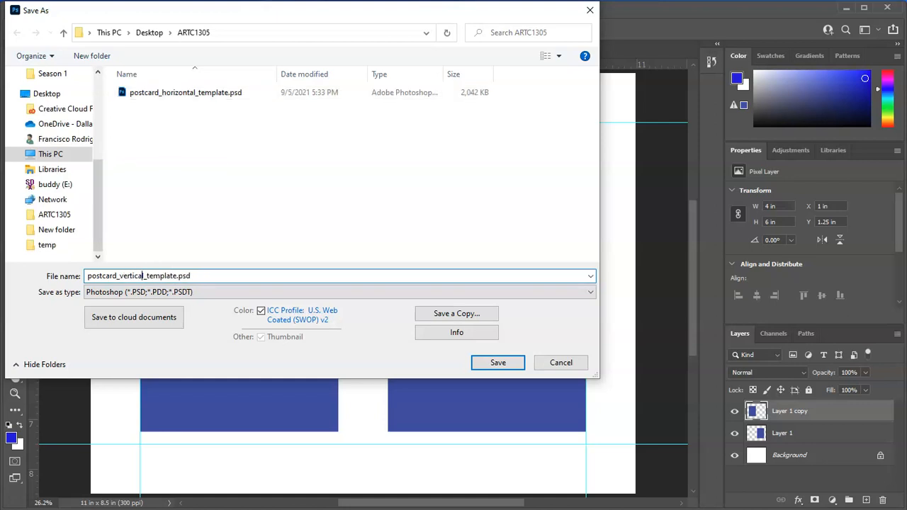
{"action": "type", "text": "l"}
{"action": "key", "text": "Return"}
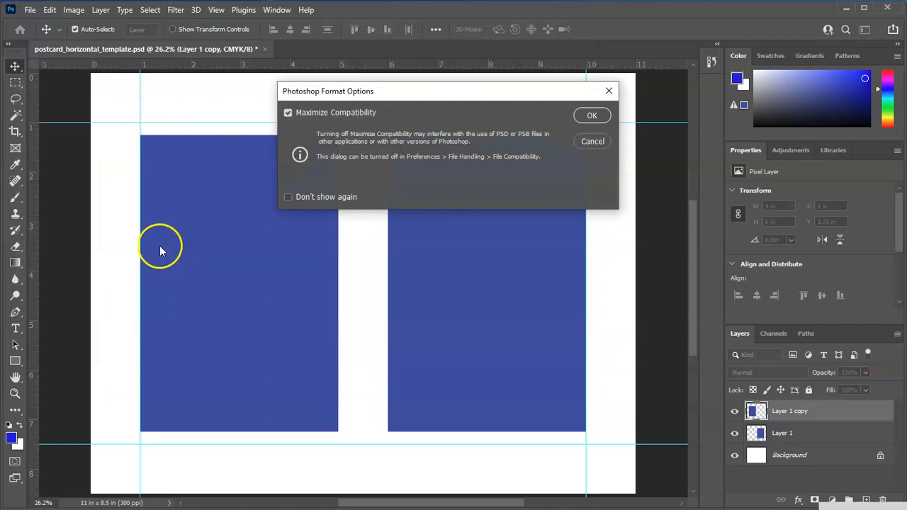
{"action": "left_click", "coordinate": [594, 115]}
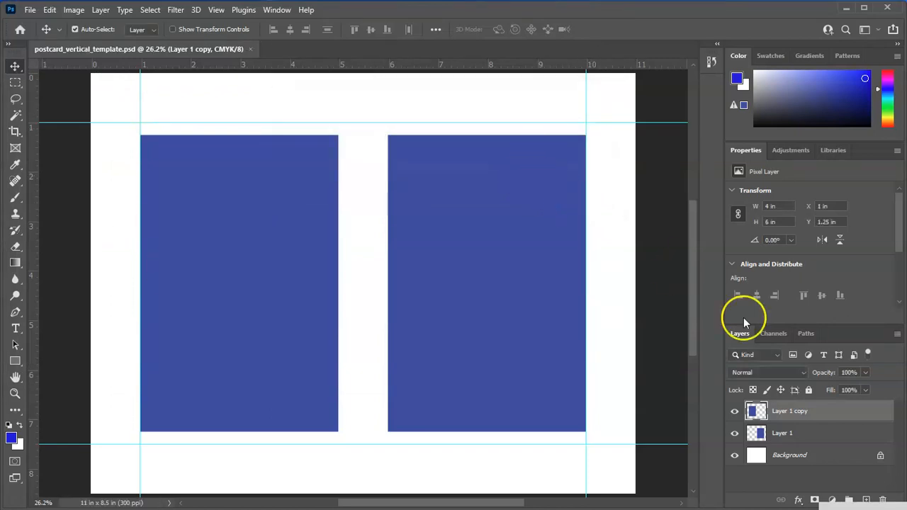
{"action": "left_click", "coordinate": [798, 435]}
{"action": "left_click", "coordinate": [793, 409]}
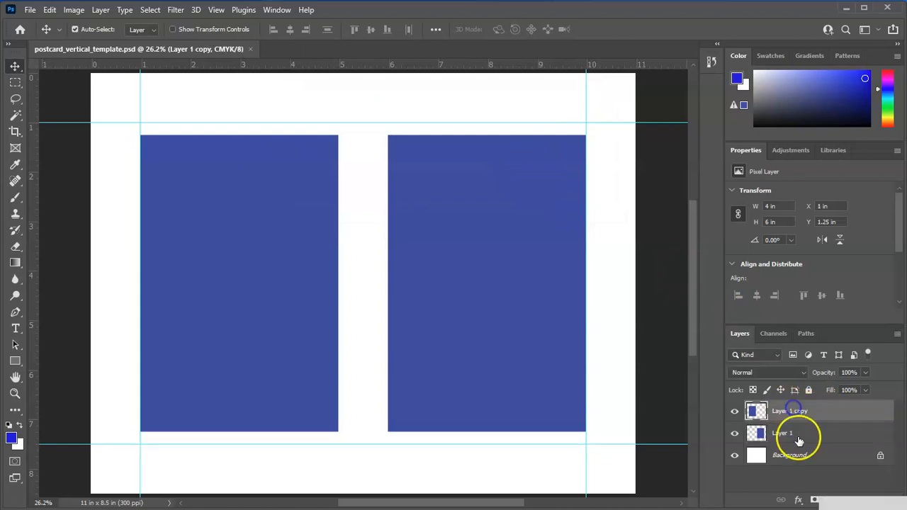